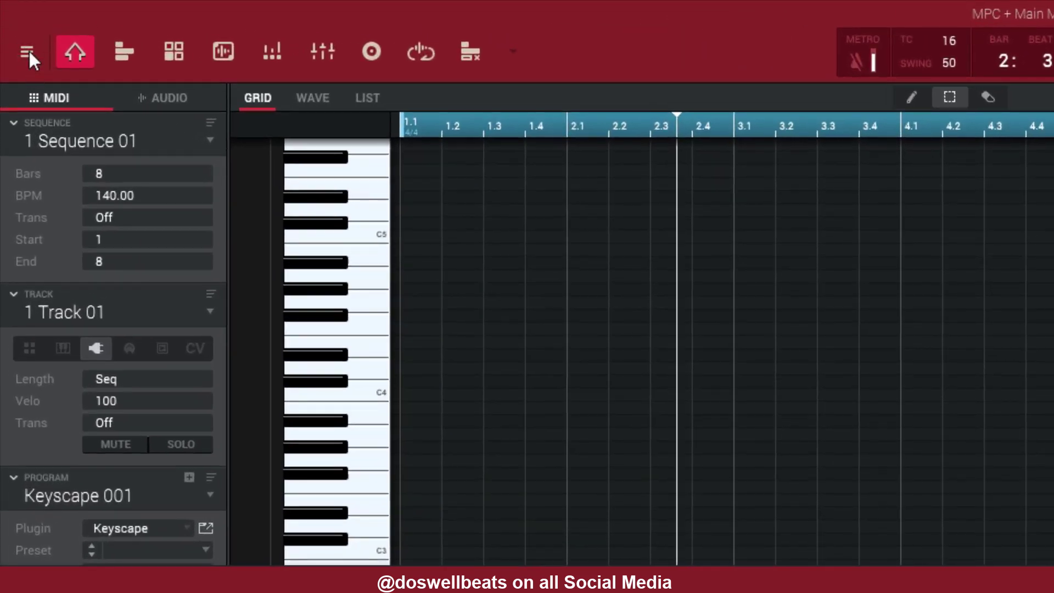
Bring up Tools > Generate Random Events from the main menu over the empty piano roll.
{"action": "left_click", "coordinate": [28, 51]}
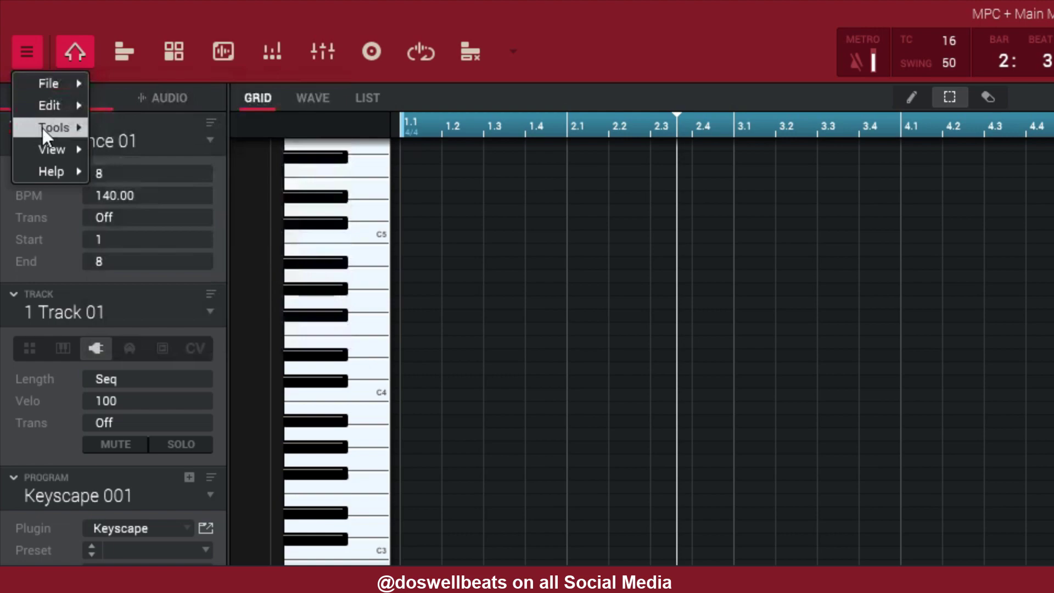
{"action": "mouse_move", "coordinate": [51, 127]}
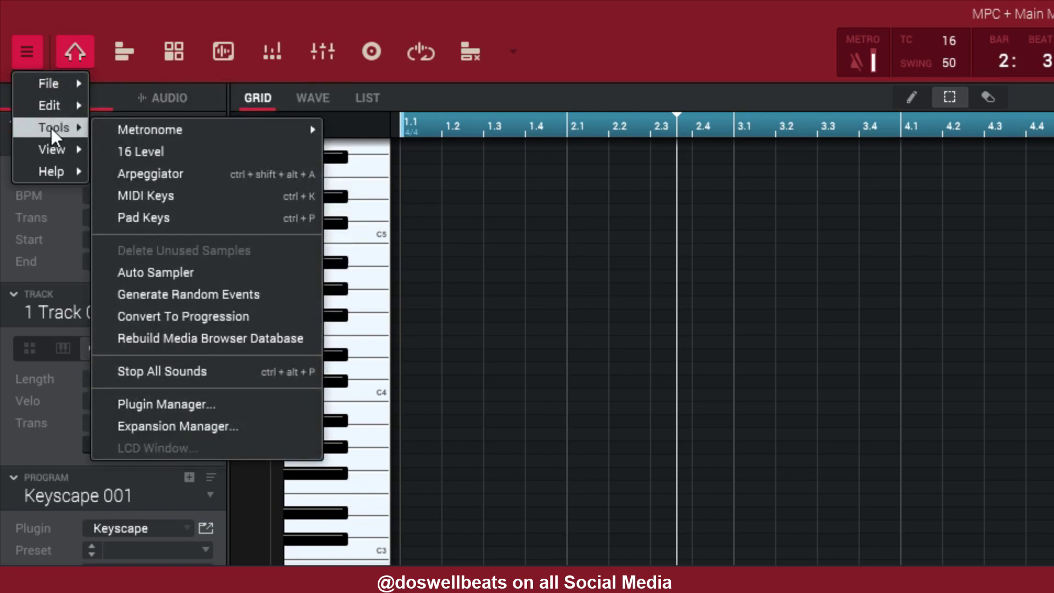
{"action": "left_click", "coordinate": [189, 294]}
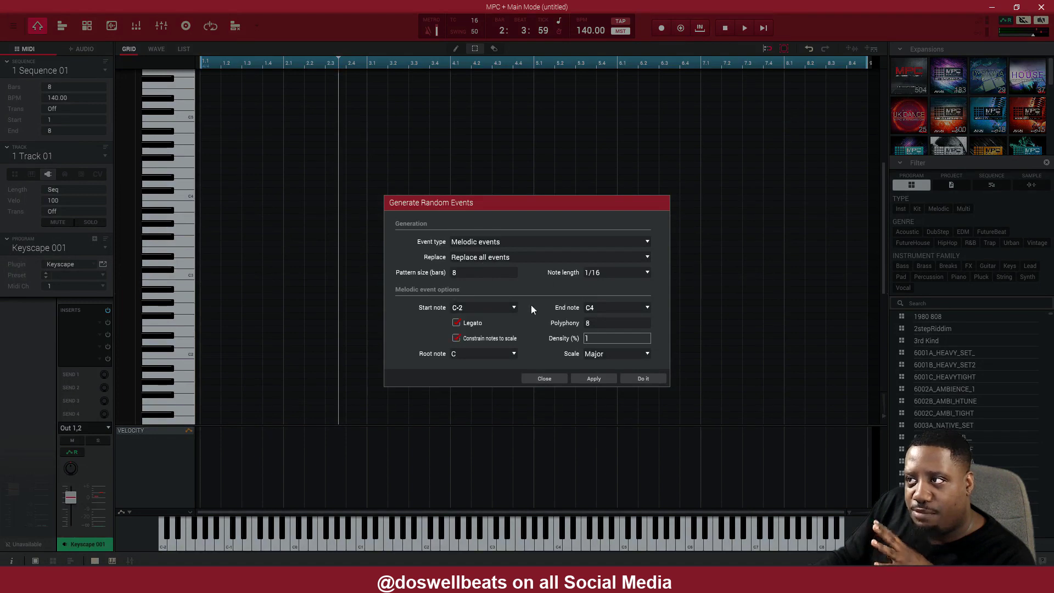
{"action": "left_click", "coordinate": [545, 379]}
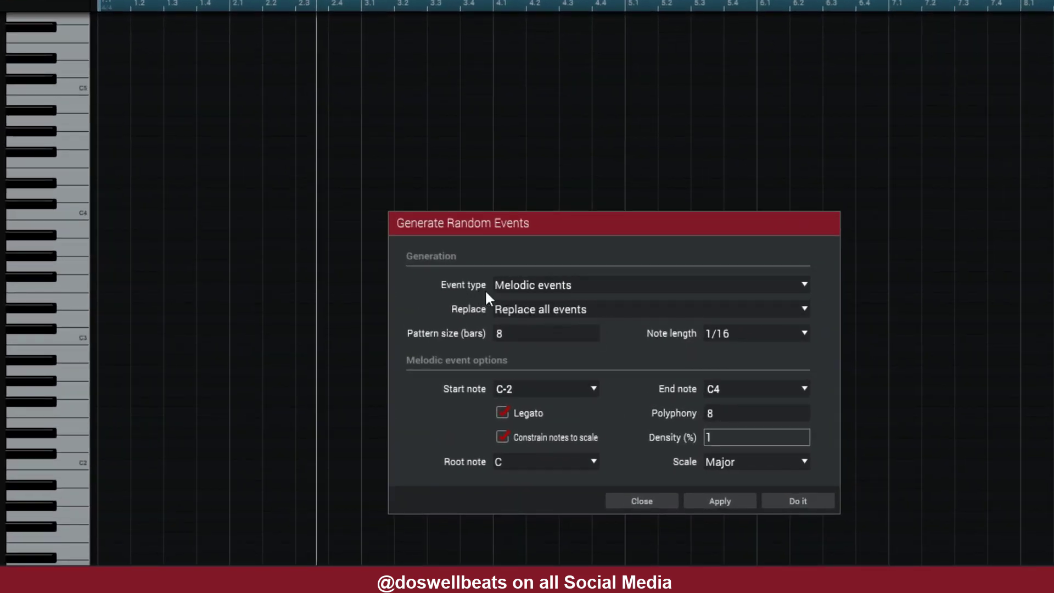
Keep Melodic events and Replace all events, and drag Polyphony from 8 down to 1.
{"action": "left_click", "coordinate": [590, 285]}
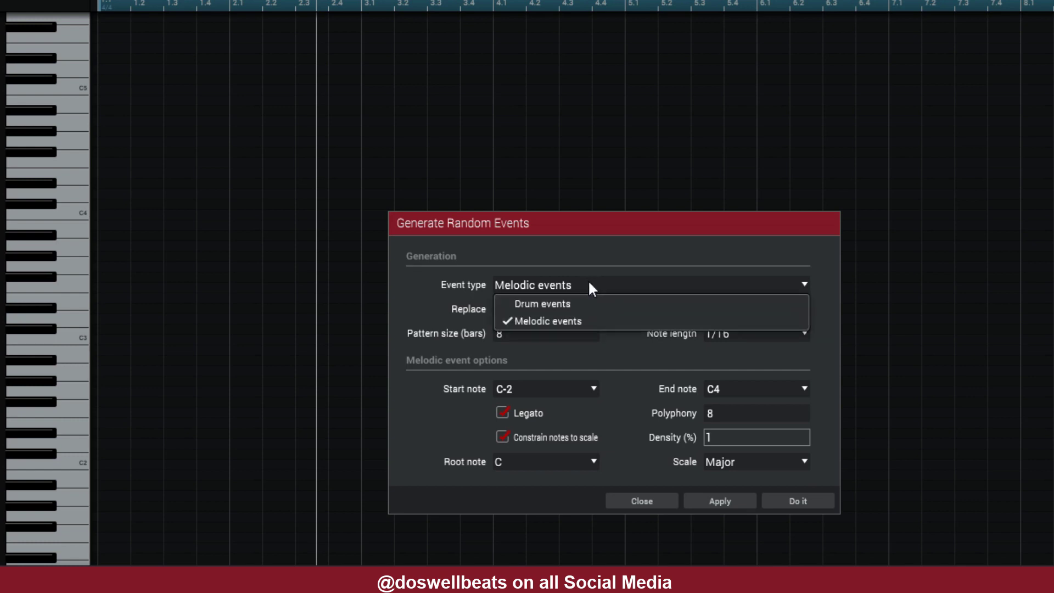
{"action": "left_click", "coordinate": [577, 322]}
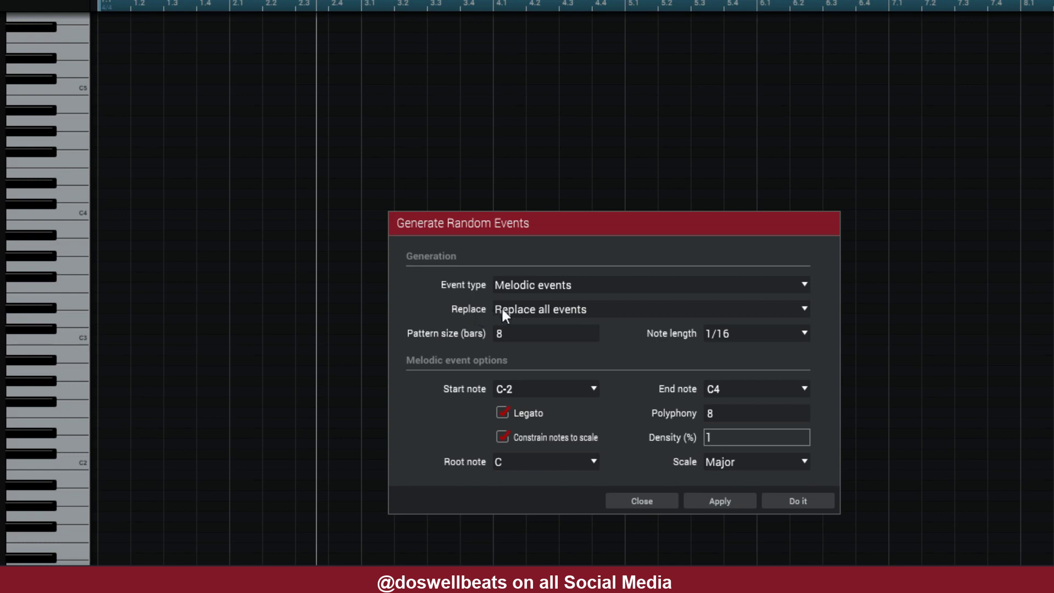
{"action": "left_click", "coordinate": [536, 310]}
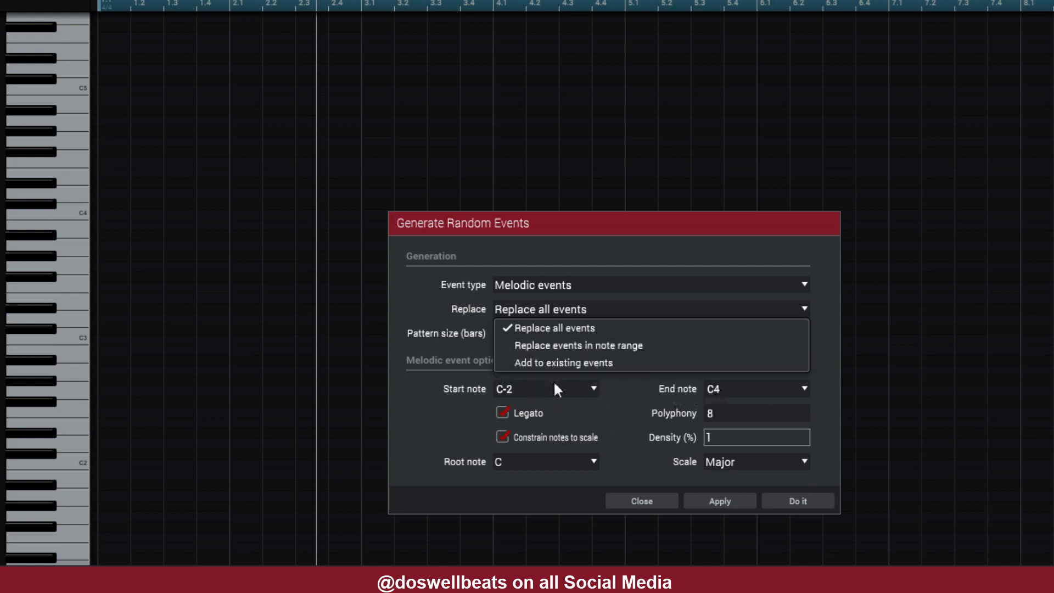
{"action": "left_click", "coordinate": [568, 309]}
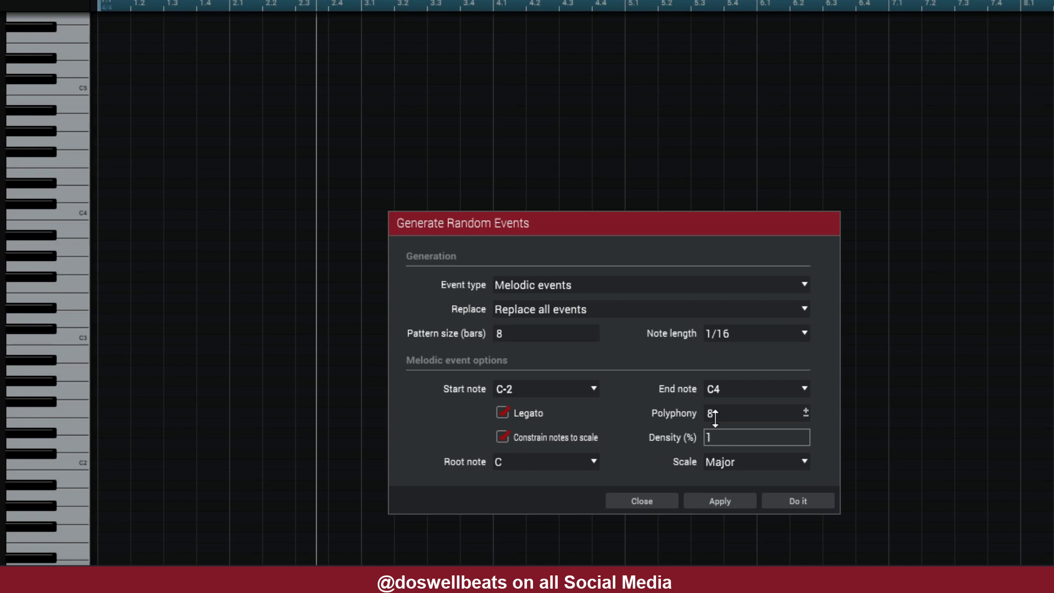
{"action": "left_click_drag", "start_coordinate": [715, 418], "coordinate": [714, 450]}
Set the root note to G and the scale to Natural Minor.
{"action": "left_click", "coordinate": [589, 463]}
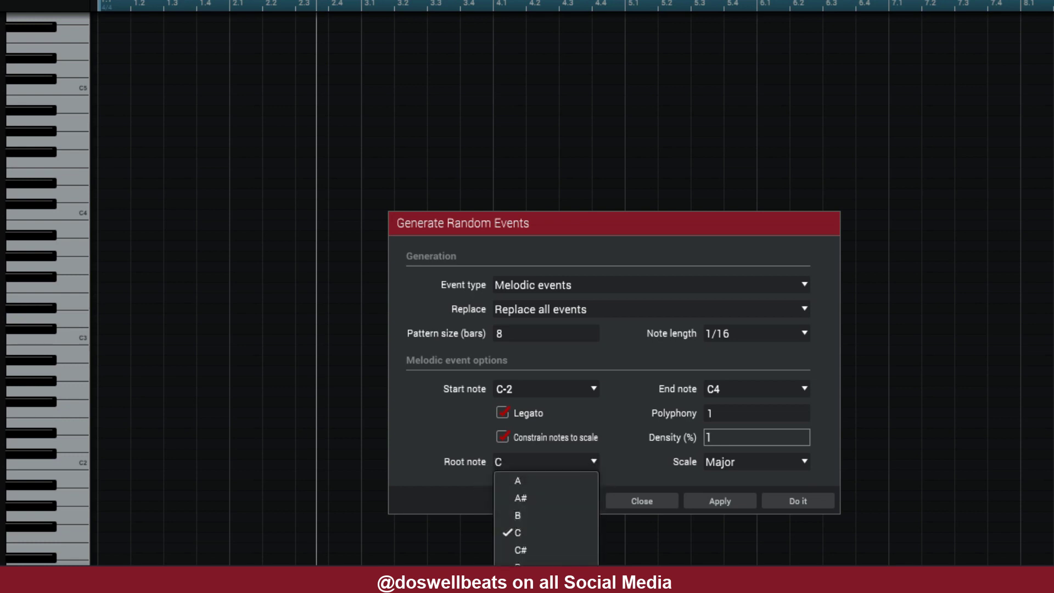
{"action": "key", "text": "g"}
{"action": "key", "text": "Return"}
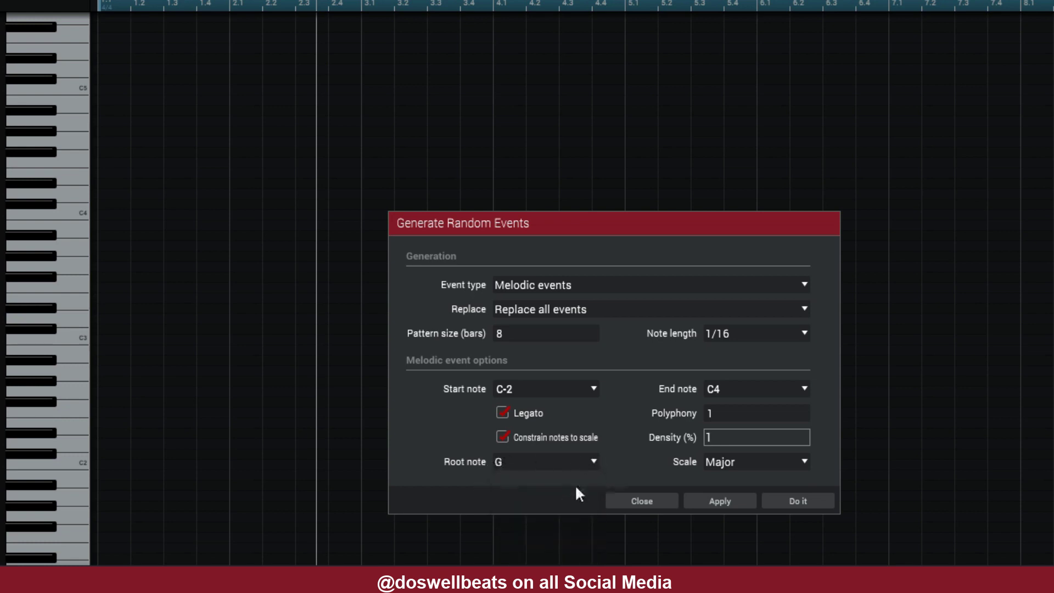
{"action": "left_click", "coordinate": [795, 461]}
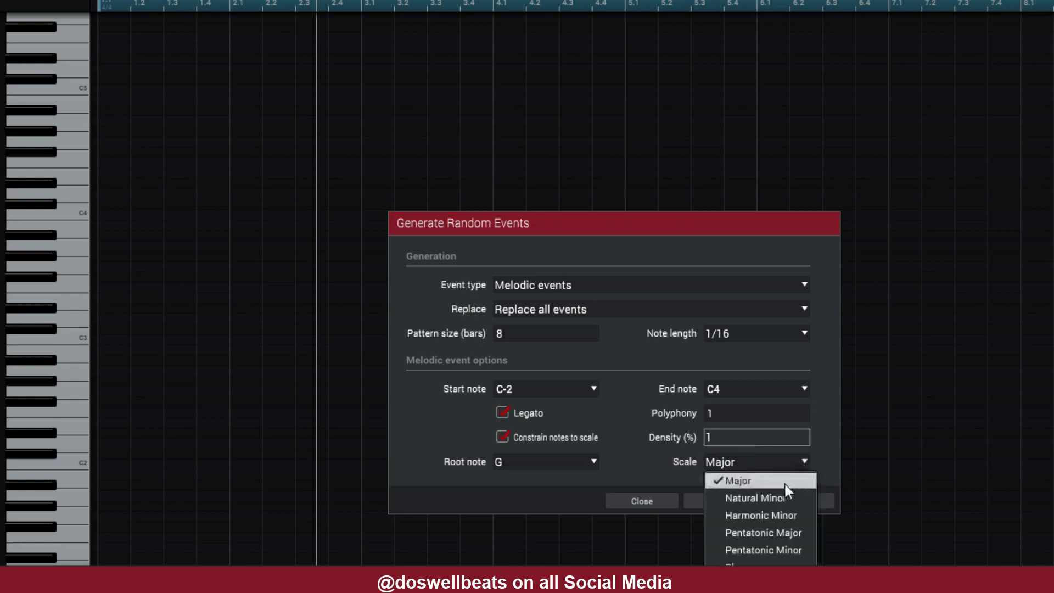
{"action": "left_click", "coordinate": [766, 501]}
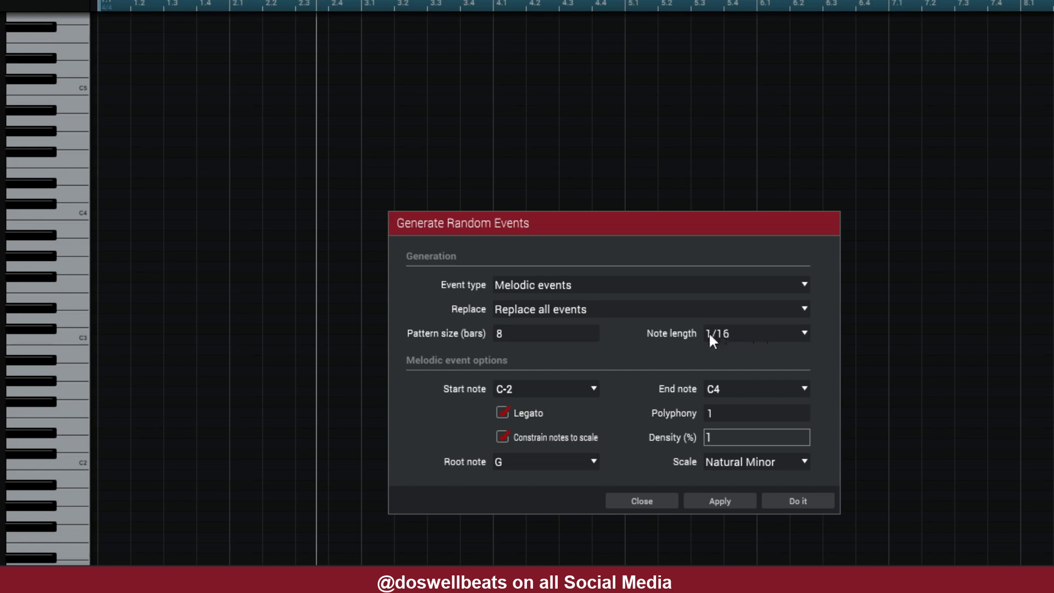
Set note length to Bar, polyphony to 3 and density to 100%.
{"action": "left_click", "coordinate": [773, 333]}
{"action": "left_click", "coordinate": [754, 348]}
{"action": "scroll", "coordinate": [755, 413], "scroll_direction": "up", "scroll_amount": 4}
{"action": "scroll", "coordinate": [755, 413], "scroll_direction": "down", "scroll_amount": 5}
{"action": "left_click", "coordinate": [716, 413]}
{"action": "type", "text": "3"}
{"action": "left_click_drag", "start_coordinate": [720, 441], "coordinate": [852, 443]}
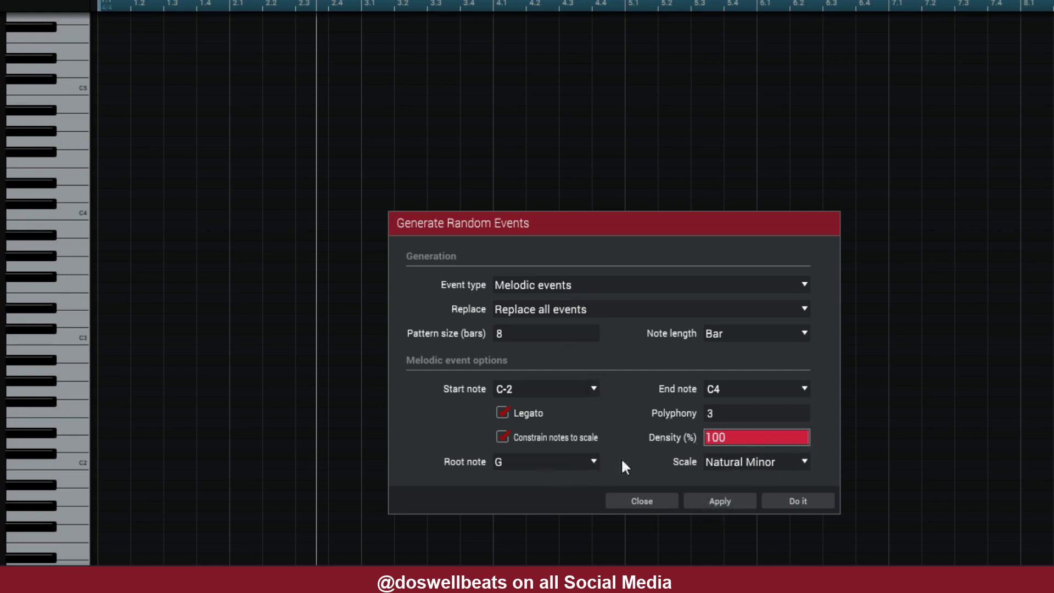
Keep Bar as the note length, bring Polyphony back to 1, and review End note octaves.
{"action": "left_click", "coordinate": [781, 339]}
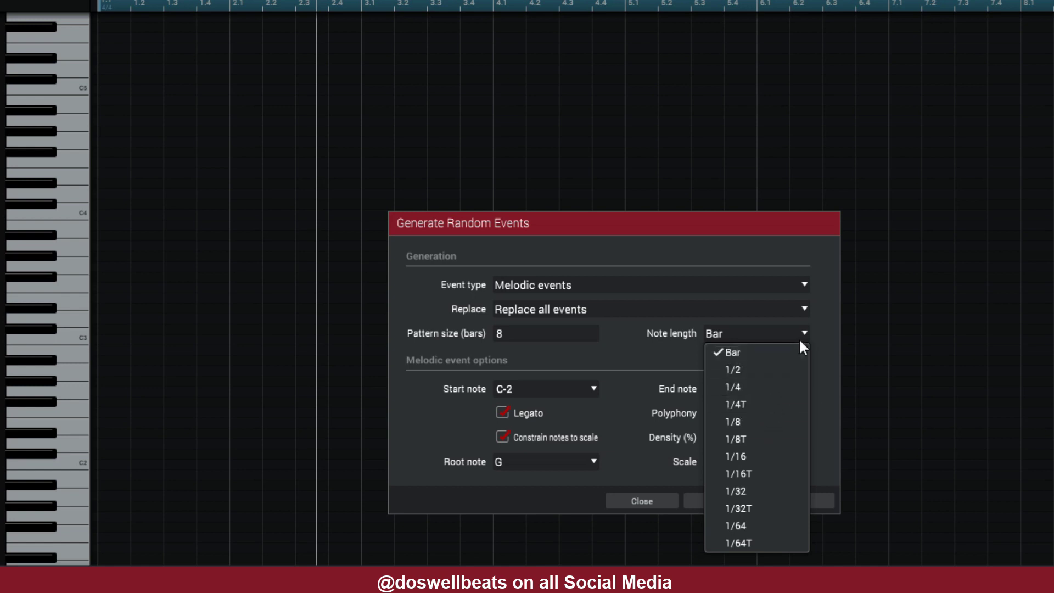
{"action": "left_click", "coordinate": [762, 352]}
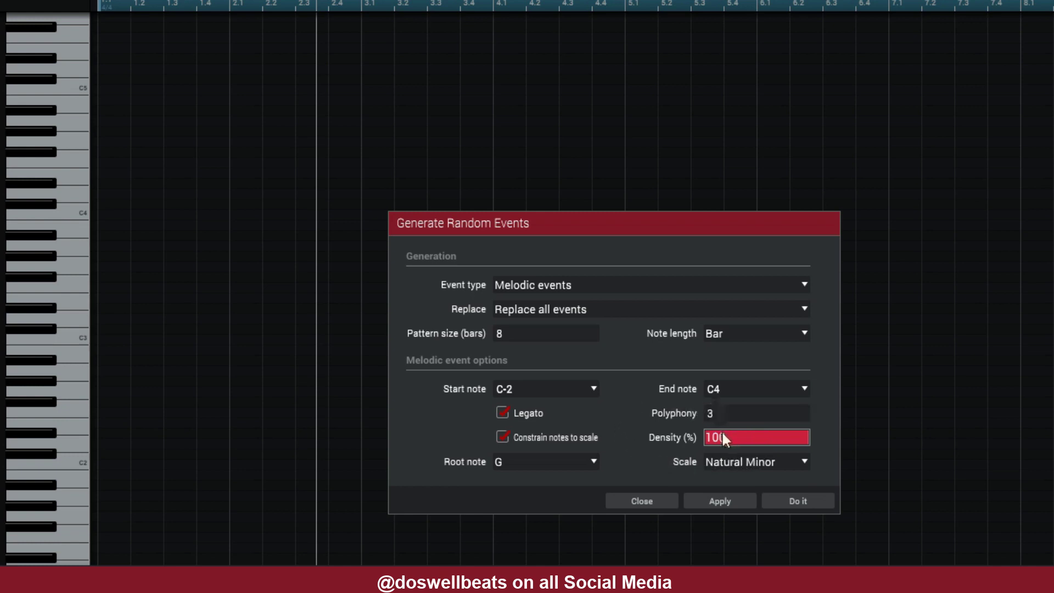
{"action": "scroll", "coordinate": [758, 413], "scroll_direction": "down", "scroll_amount": 2}
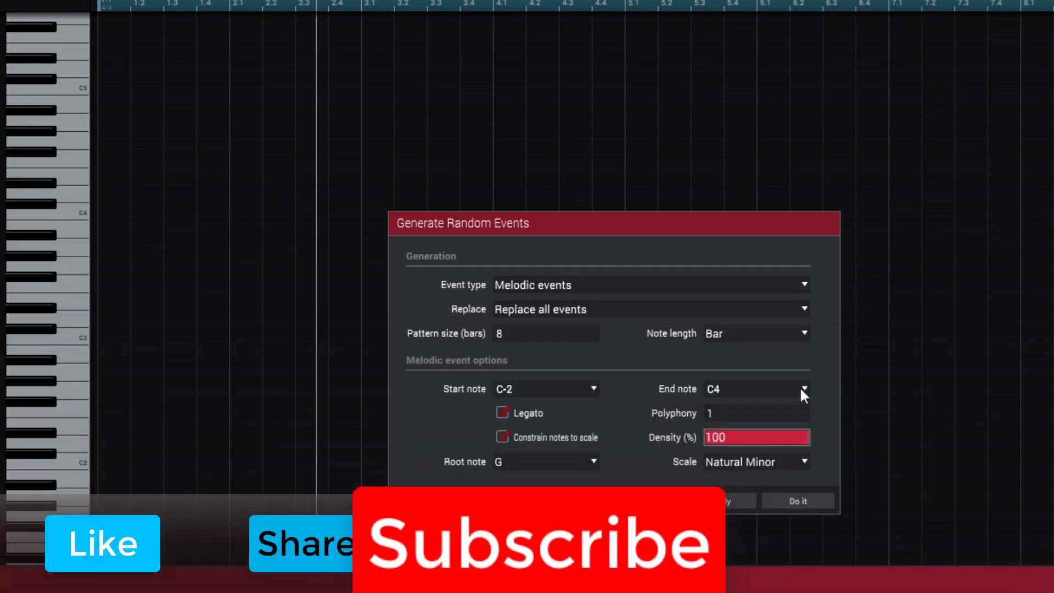
{"action": "left_click", "coordinate": [805, 388]}
{"action": "mouse_move", "coordinate": [796, 417]}
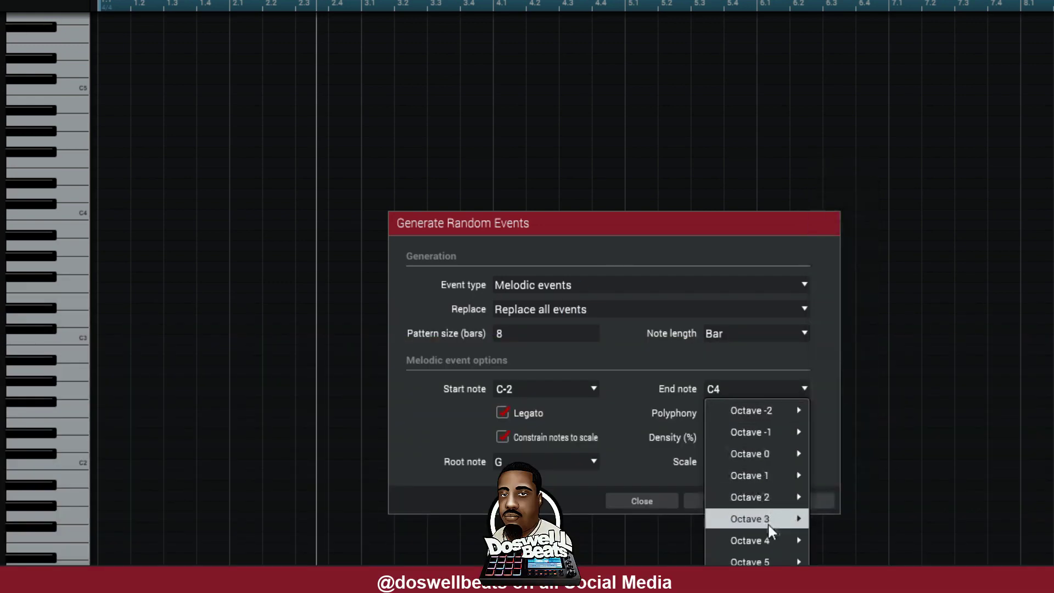
{"action": "mouse_move", "coordinate": [768, 523]}
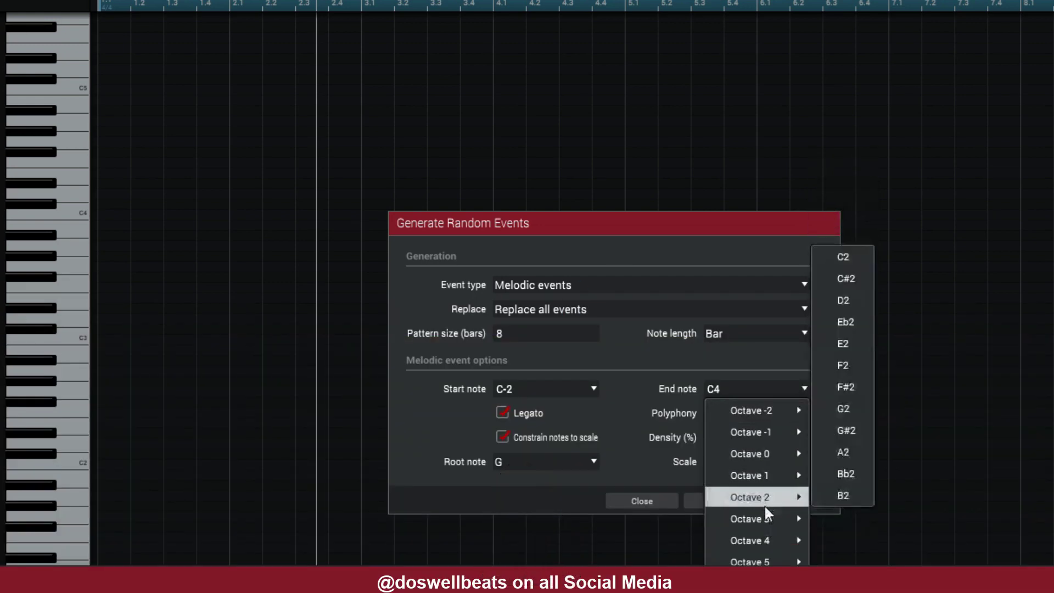
Set the Start note to C2 under Octave 2.
{"action": "left_click", "coordinate": [592, 391]}
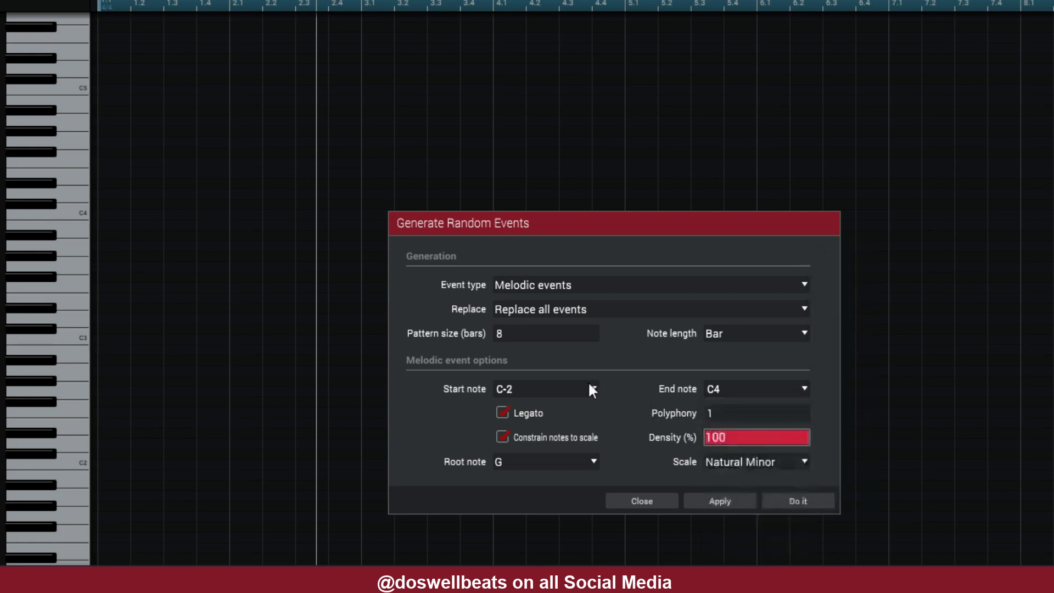
{"action": "left_click", "coordinate": [593, 390]}
{"action": "mouse_move", "coordinate": [581, 413]}
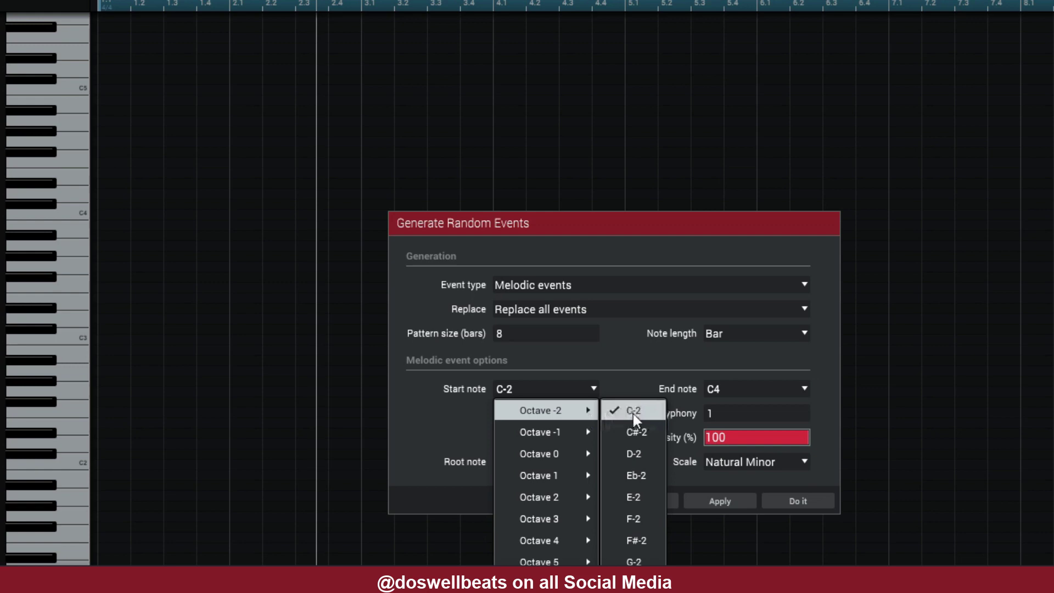
{"action": "mouse_move", "coordinate": [563, 496]}
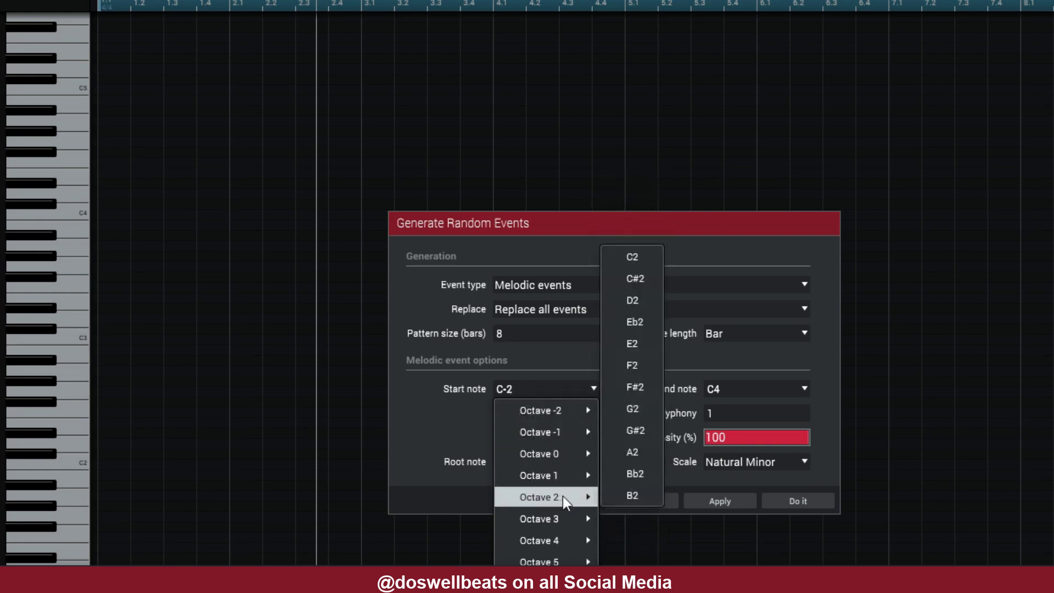
{"action": "left_click", "coordinate": [652, 259]}
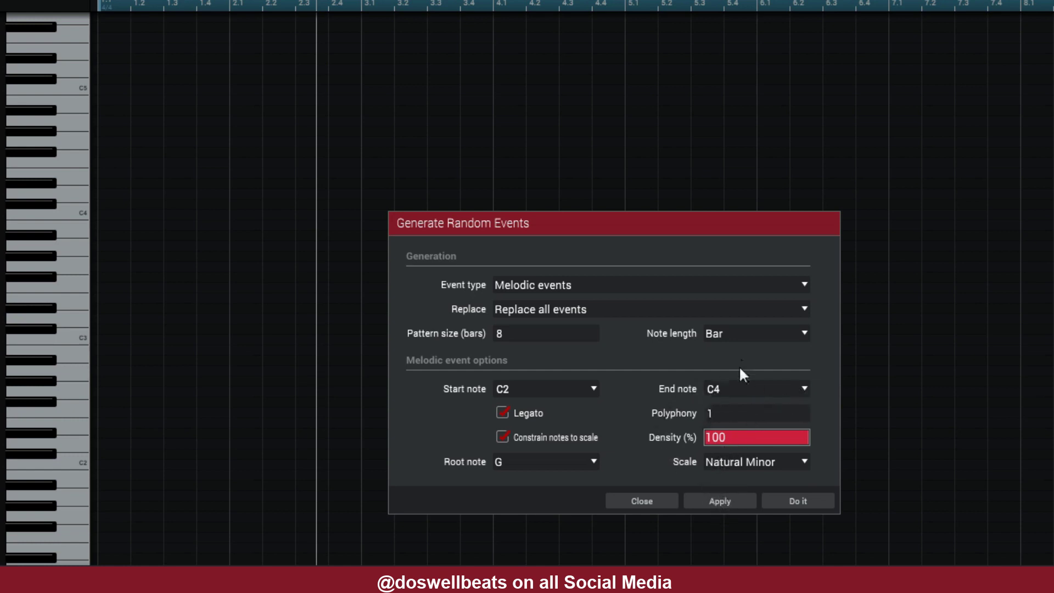
Apply the generator to fill the piano roll with bar-long single G natural minor notes.
{"action": "left_click", "coordinate": [726, 503]}
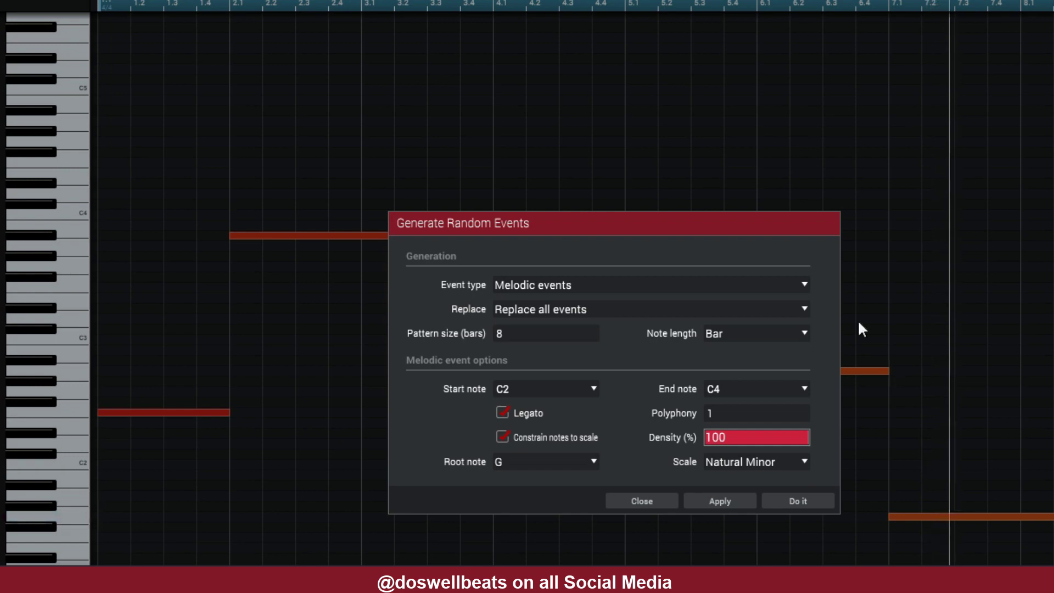
Set the Start note to C3 and the End note to C5.
{"action": "left_click", "coordinate": [593, 390]}
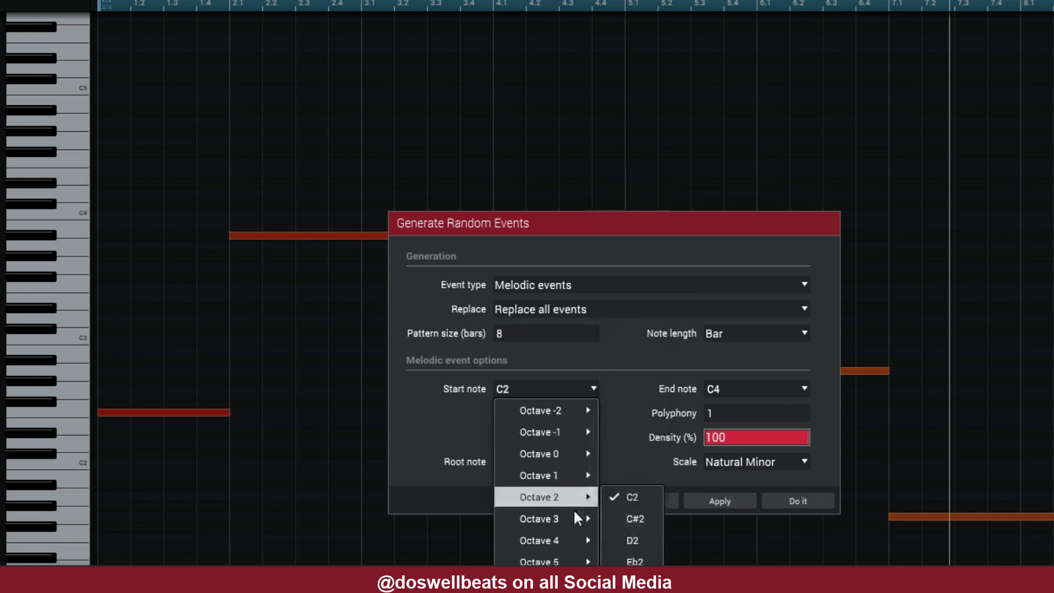
{"action": "mouse_move", "coordinate": [574, 519]}
{"action": "left_click", "coordinate": [641, 276]}
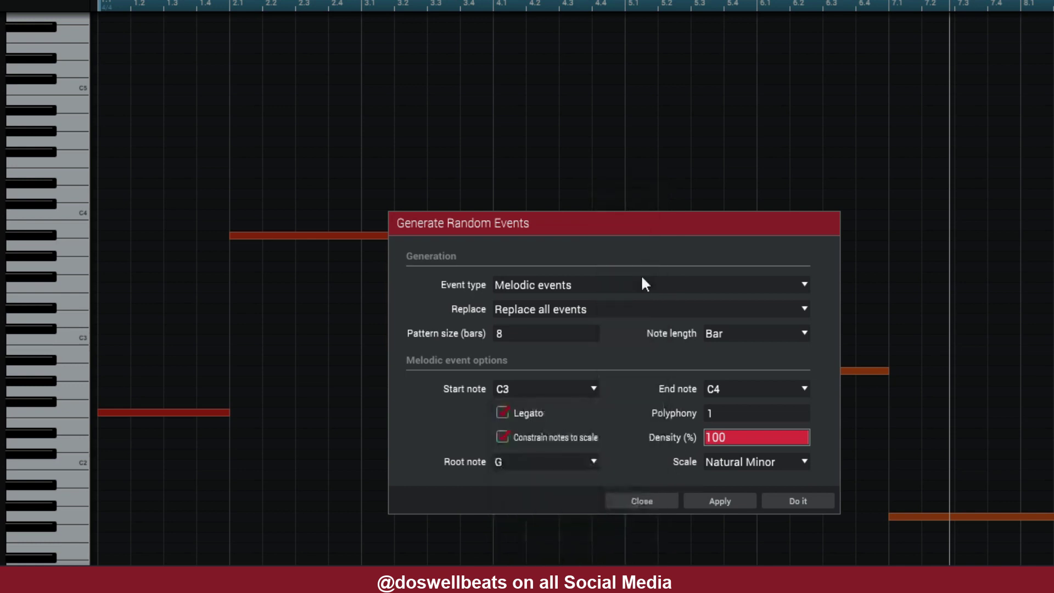
{"action": "left_click", "coordinate": [801, 387]}
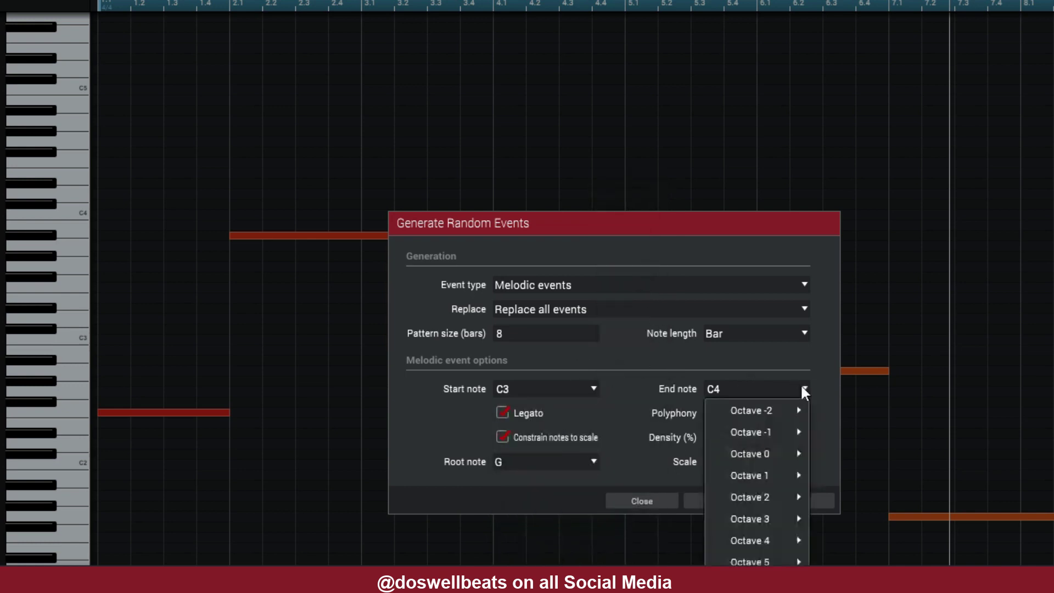
{"action": "mouse_move", "coordinate": [761, 561]}
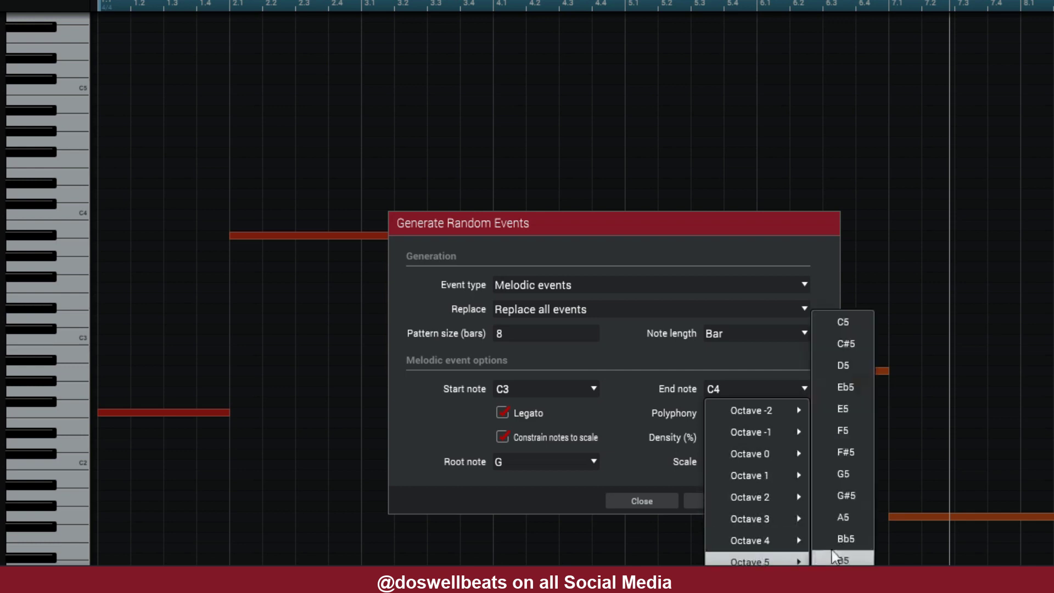
{"action": "left_click", "coordinate": [862, 324]}
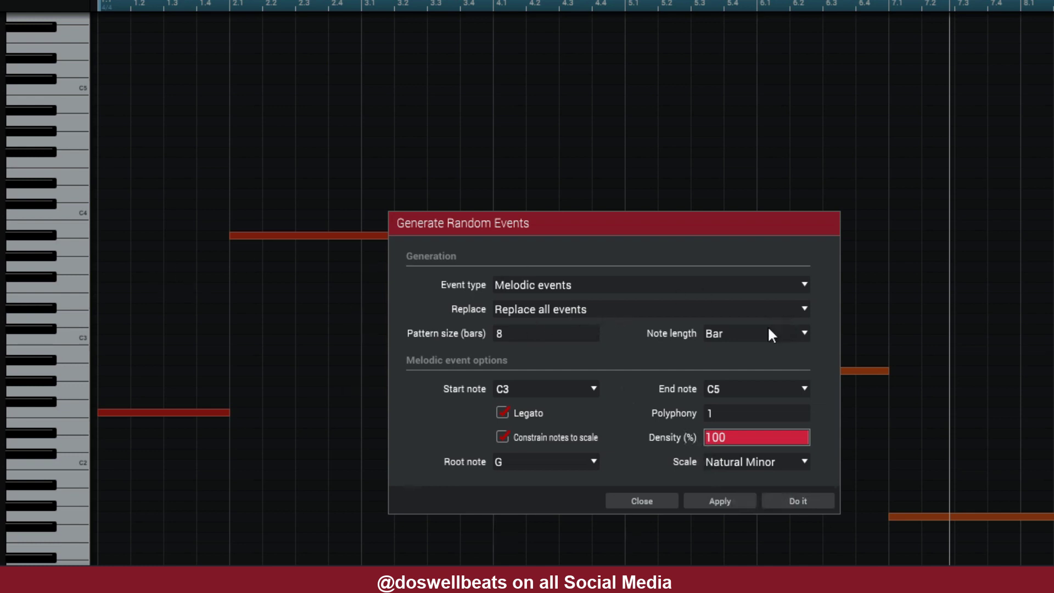
Switch to Add to existing events, 1/8 note length and 50% density.
{"action": "left_click", "coordinate": [614, 304]}
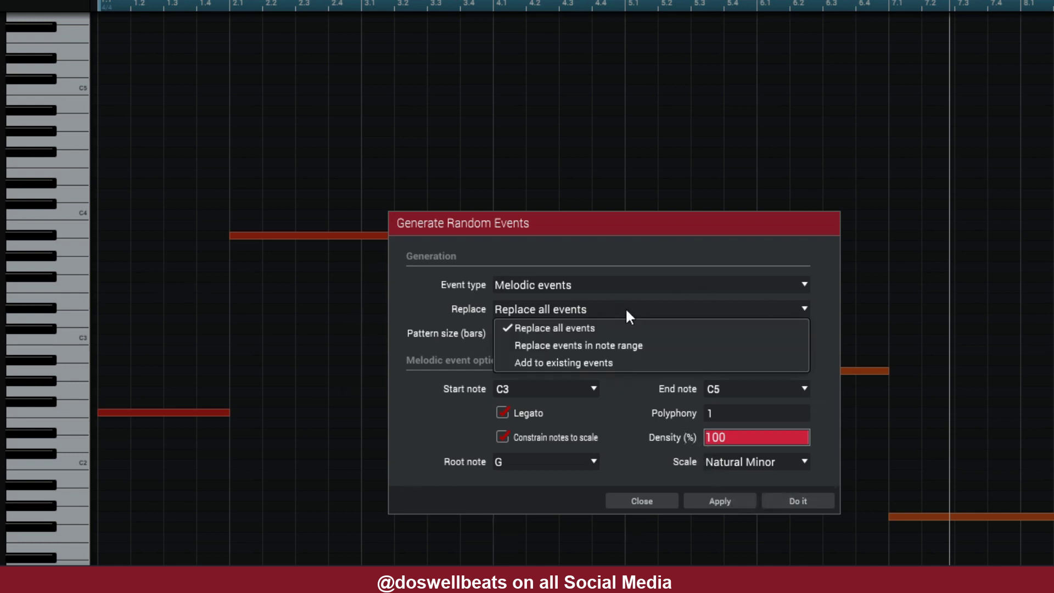
{"action": "left_click", "coordinate": [586, 364]}
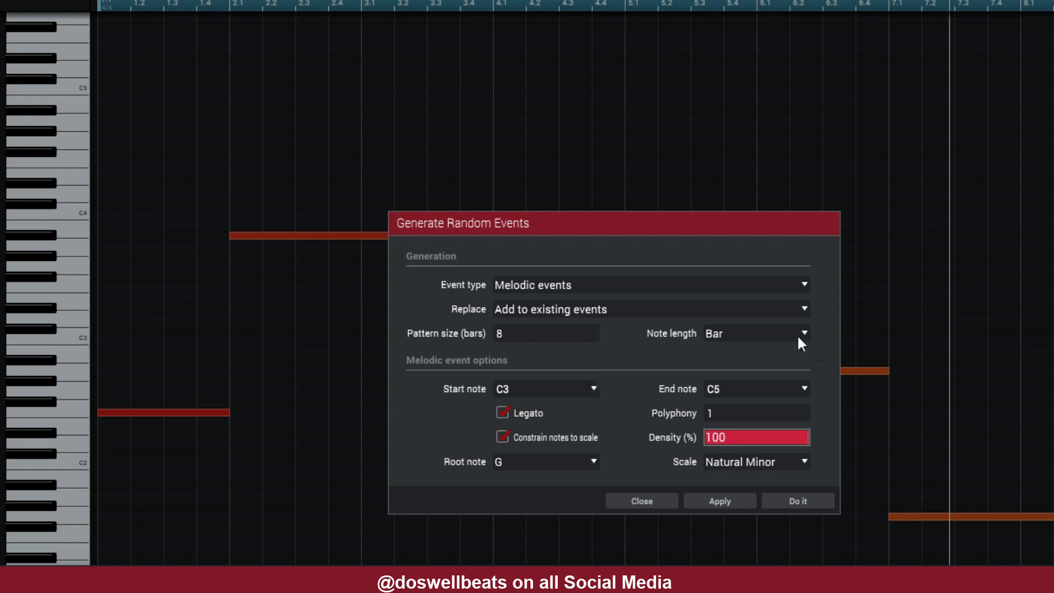
{"action": "left_click", "coordinate": [797, 332]}
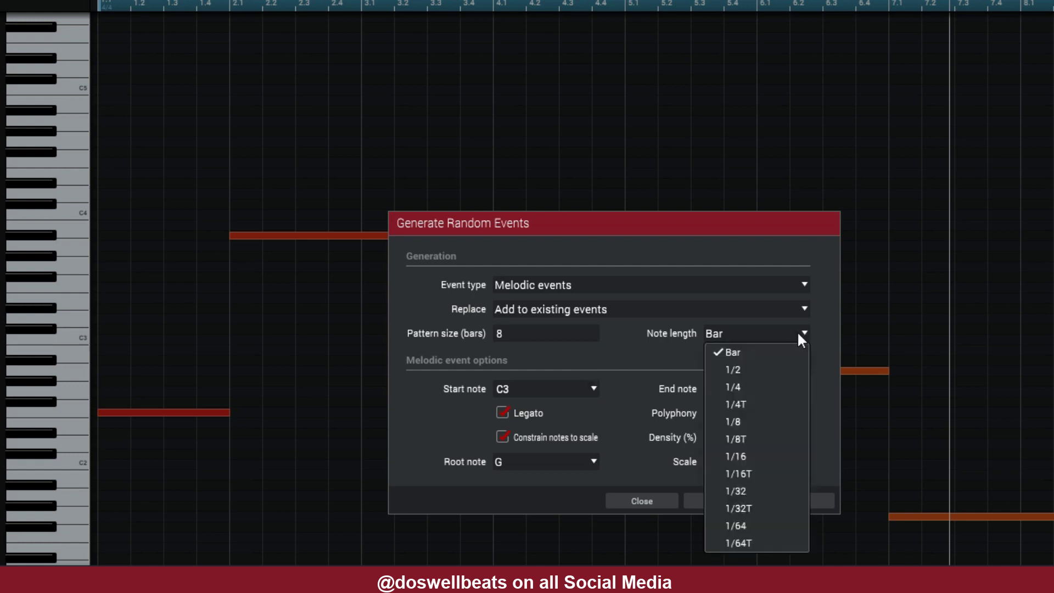
{"action": "left_click", "coordinate": [749, 423]}
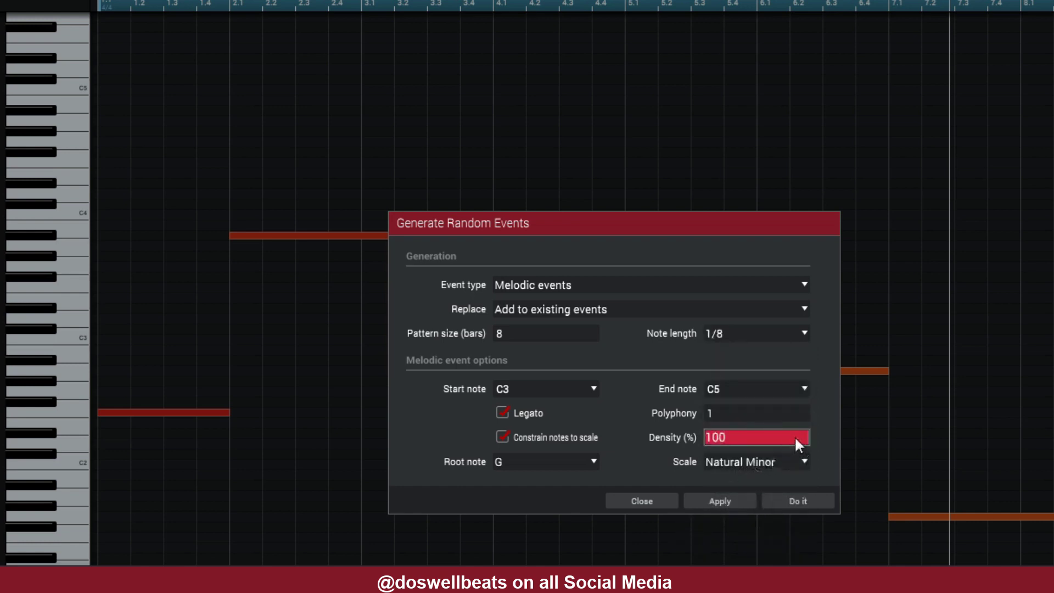
{"action": "left_click_drag", "start_coordinate": [799, 436], "coordinate": [756, 444]}
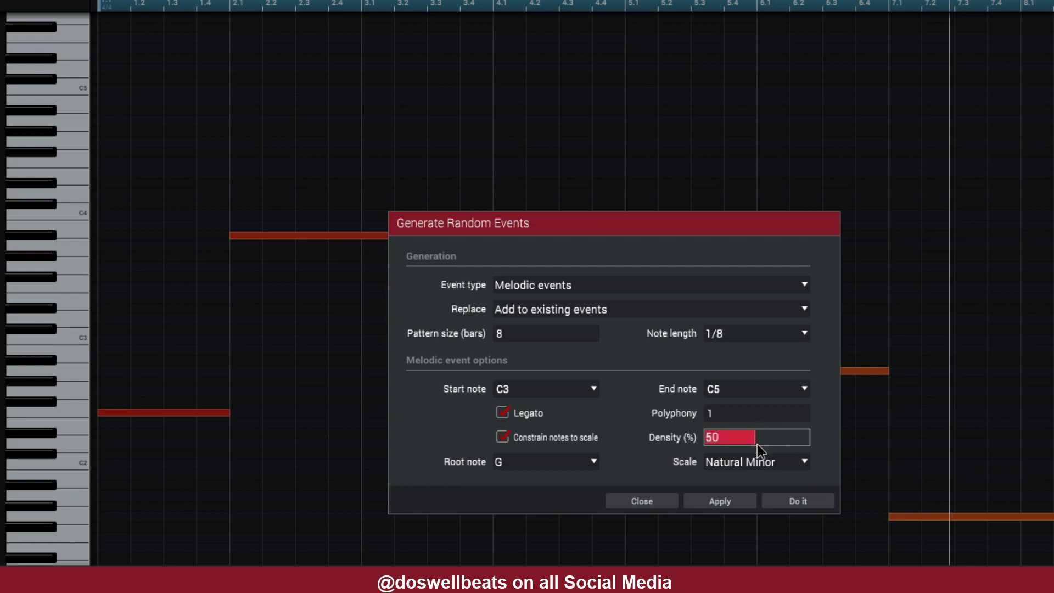
Apply to layer random 1/8 notes over the existing bar-long notes.
{"action": "left_click", "coordinate": [727, 500]}
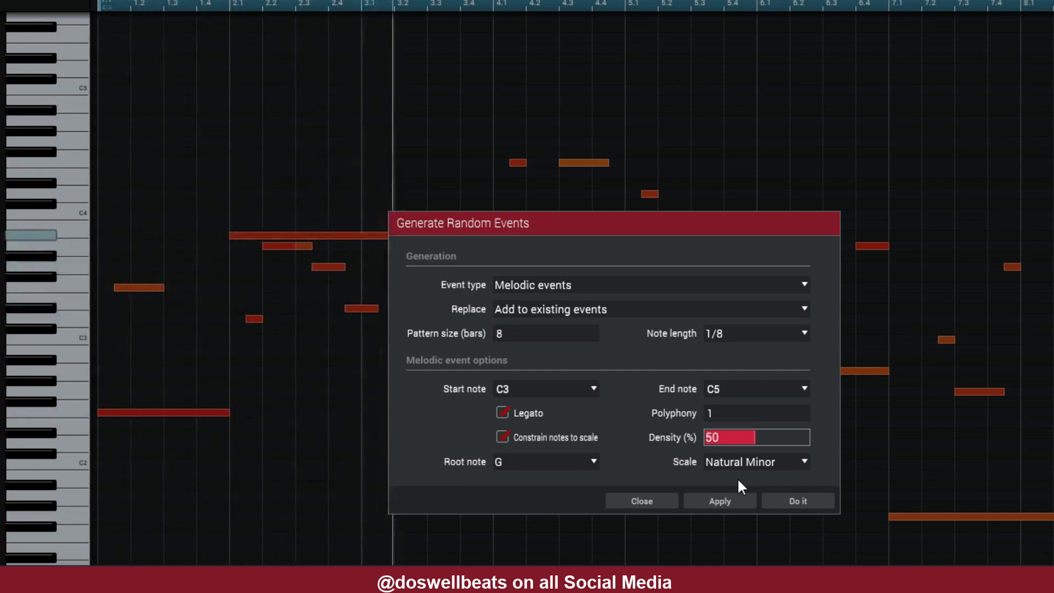
Keep Add to existing events mode and apply twice to regenerate the 1/8 layer.
{"action": "left_click", "coordinate": [787, 309]}
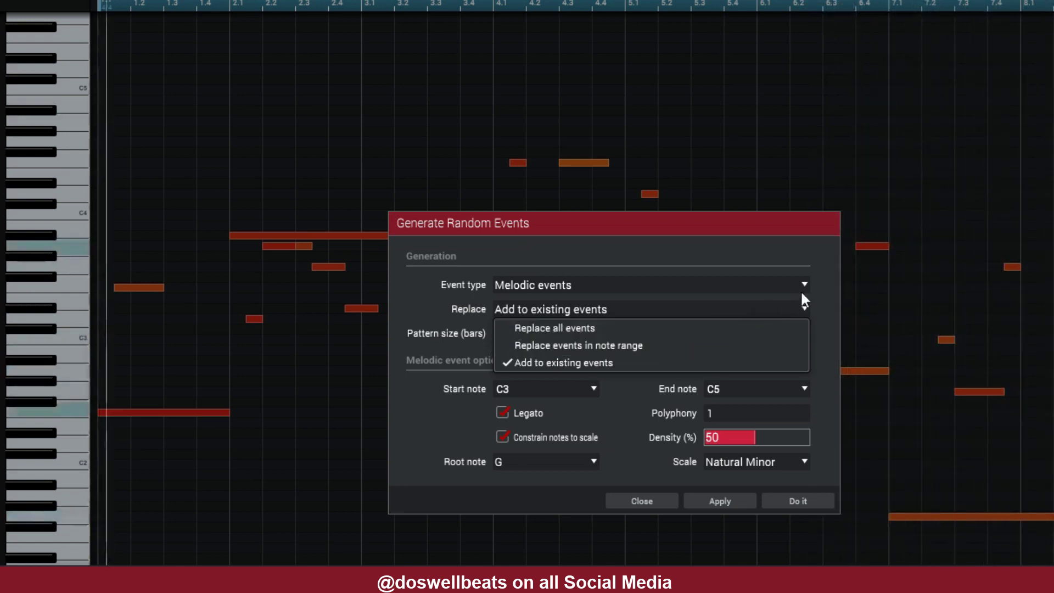
{"action": "left_click", "coordinate": [824, 301]}
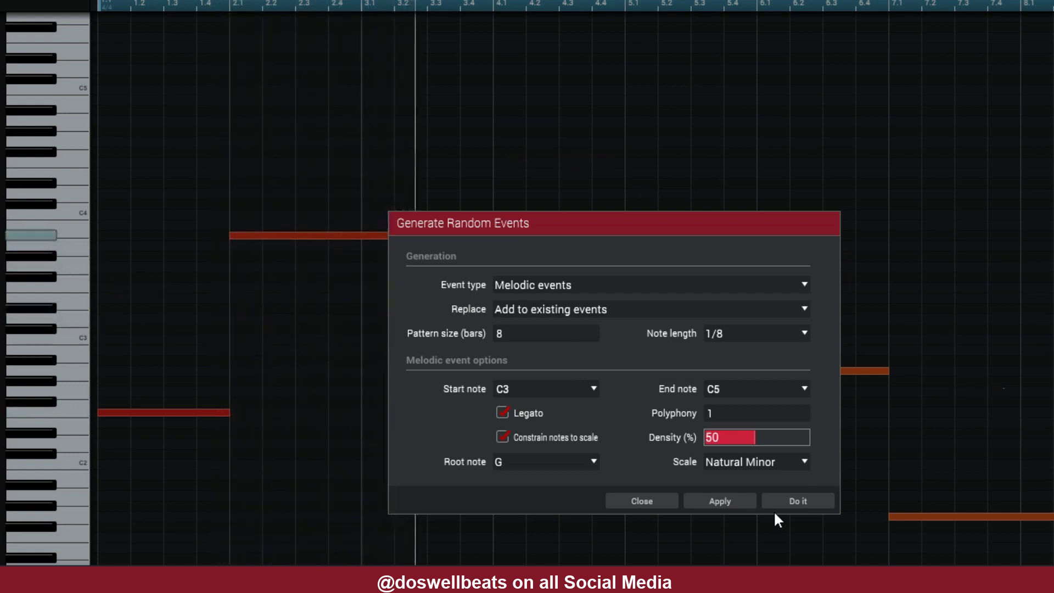
{"action": "left_click", "coordinate": [739, 503]}
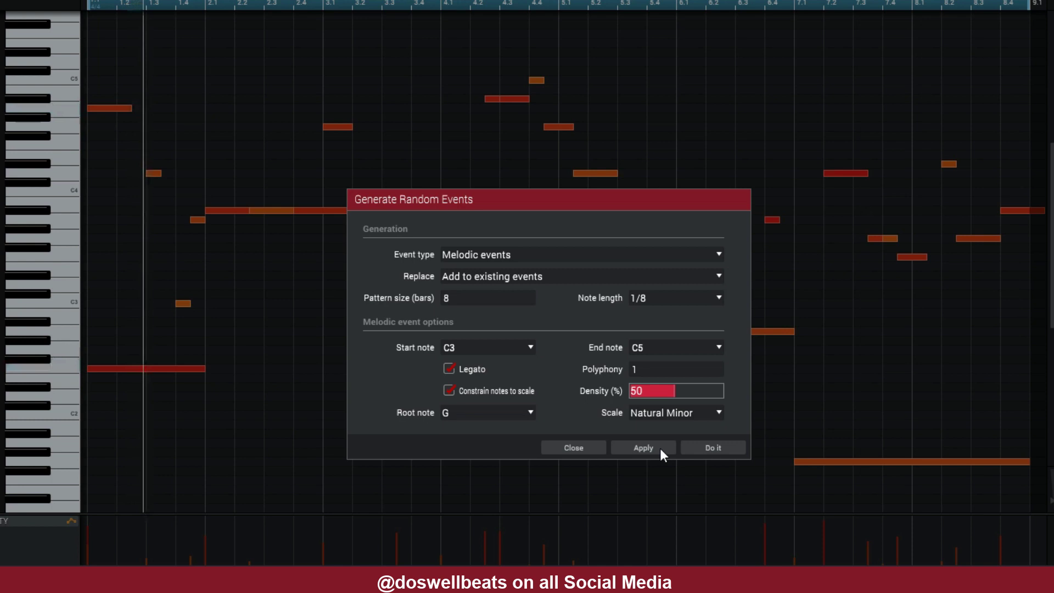
{"action": "left_click", "coordinate": [644, 448]}
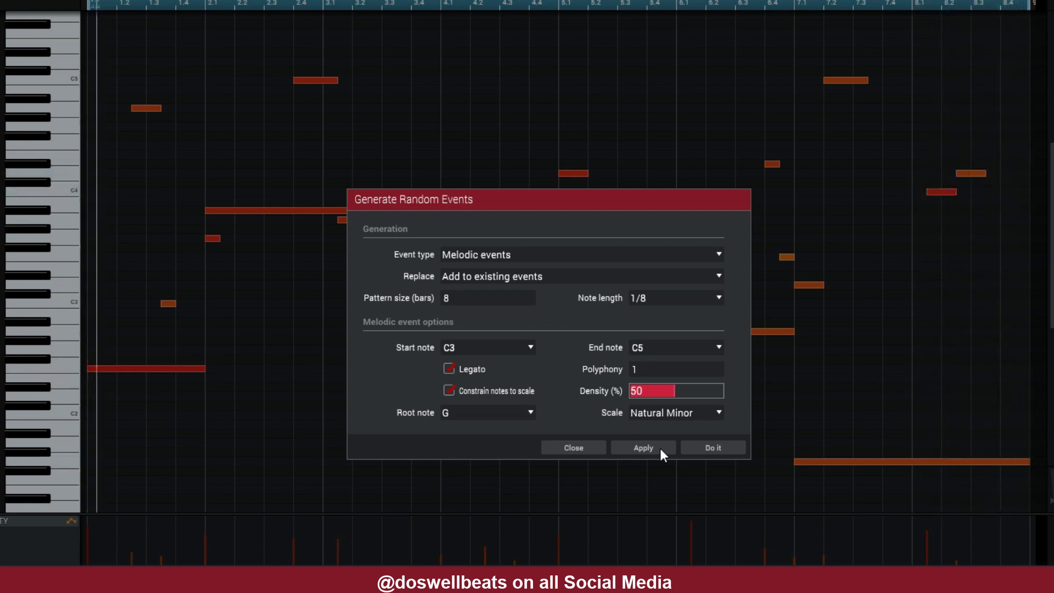
Undo the previous layer, set density to 75%, and apply twice for a new variation.
{"action": "left_click", "coordinate": [660, 448]}
{"action": "left_click", "coordinate": [700, 387]}
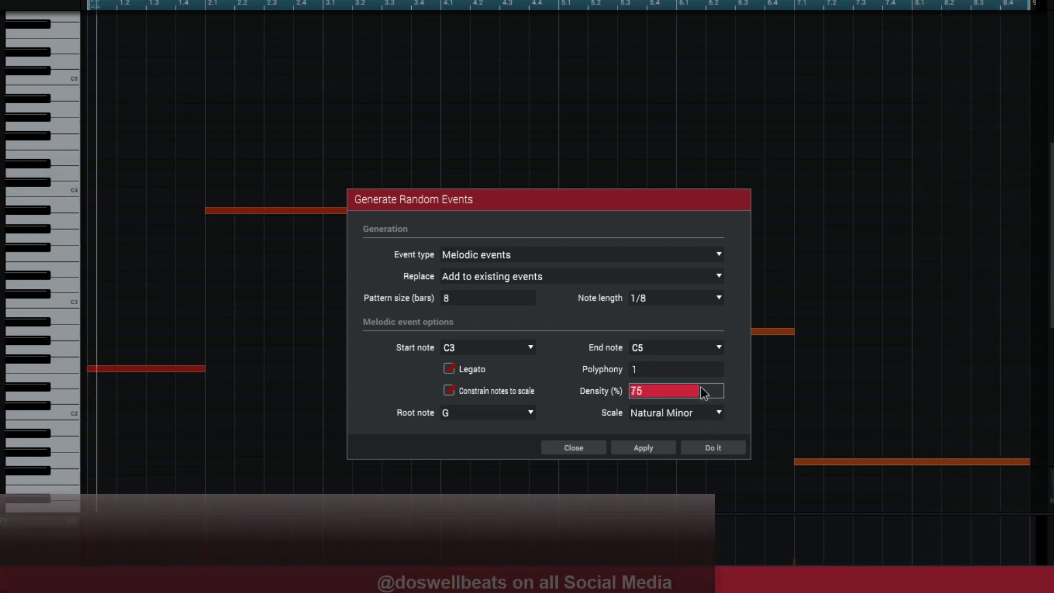
{"action": "left_click", "coordinate": [651, 448]}
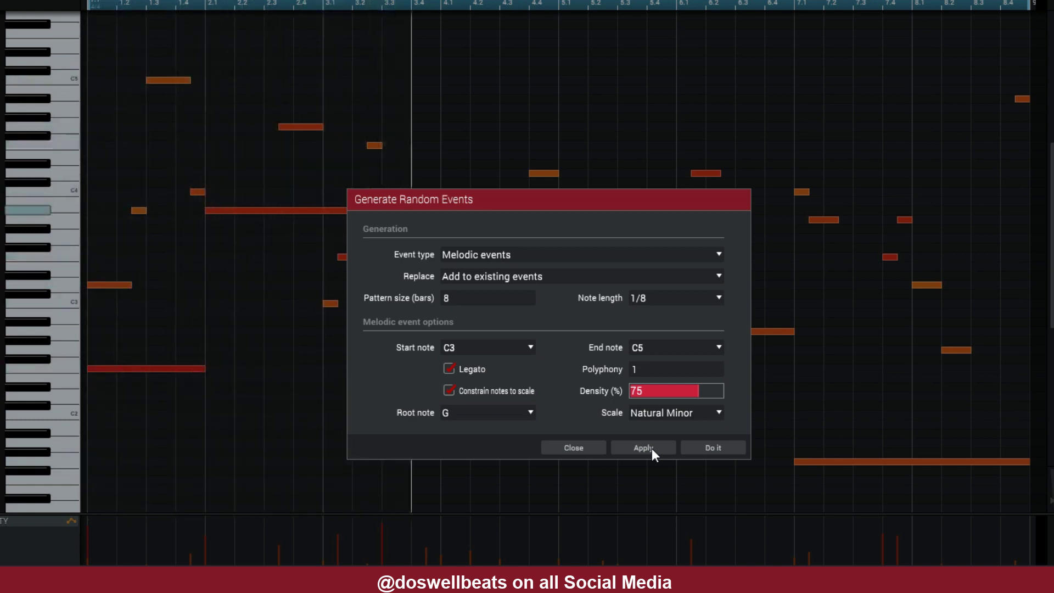
{"action": "left_click", "coordinate": [651, 448]}
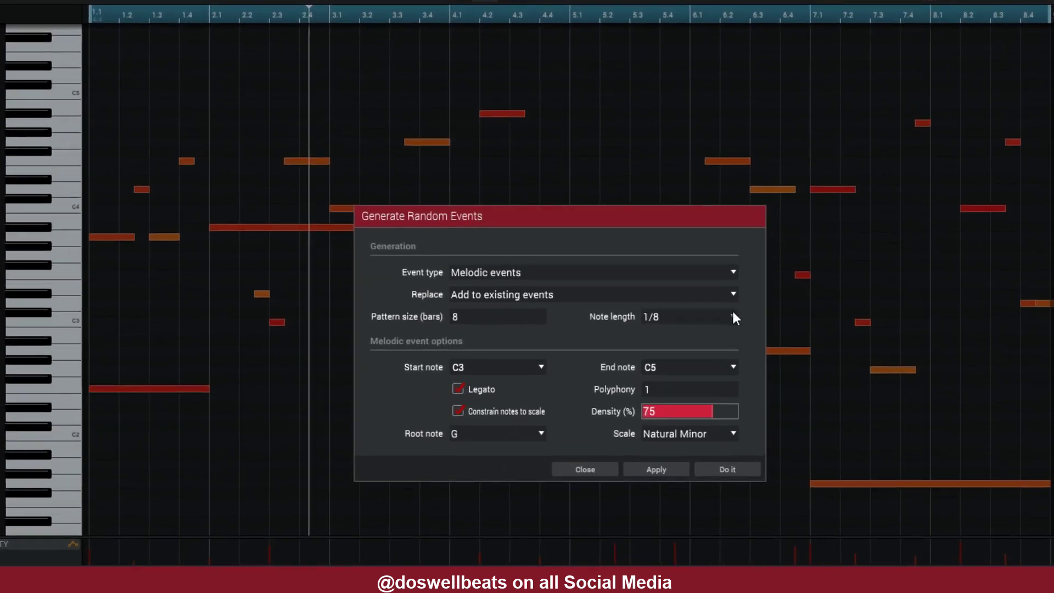
Generate another random layer of 1/16 notes with polyphony 2 over the existing notes.
{"action": "left_click", "coordinate": [647, 272]}
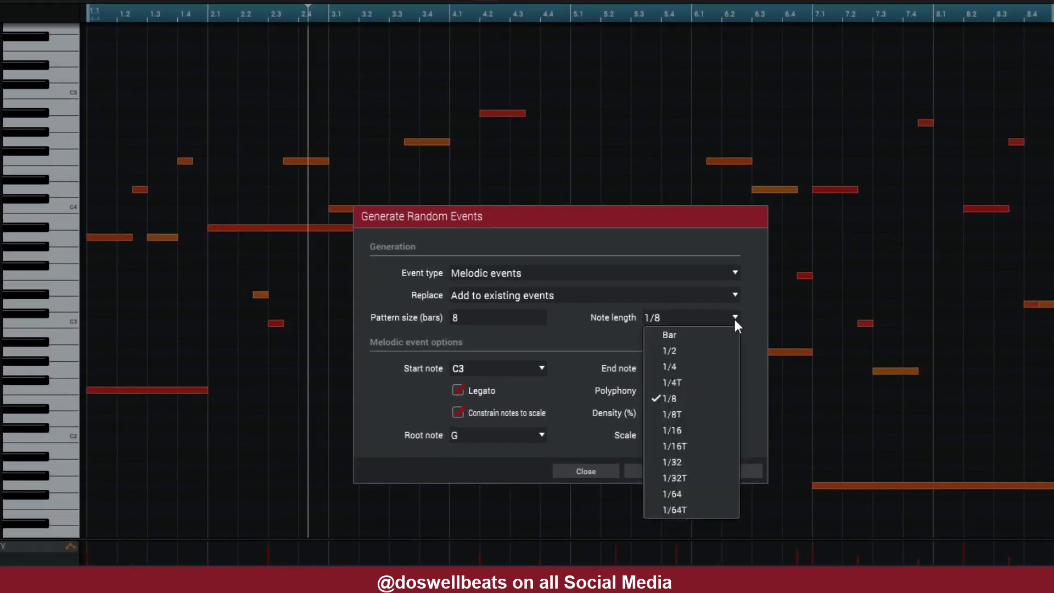
{"action": "left_click", "coordinate": [691, 430]}
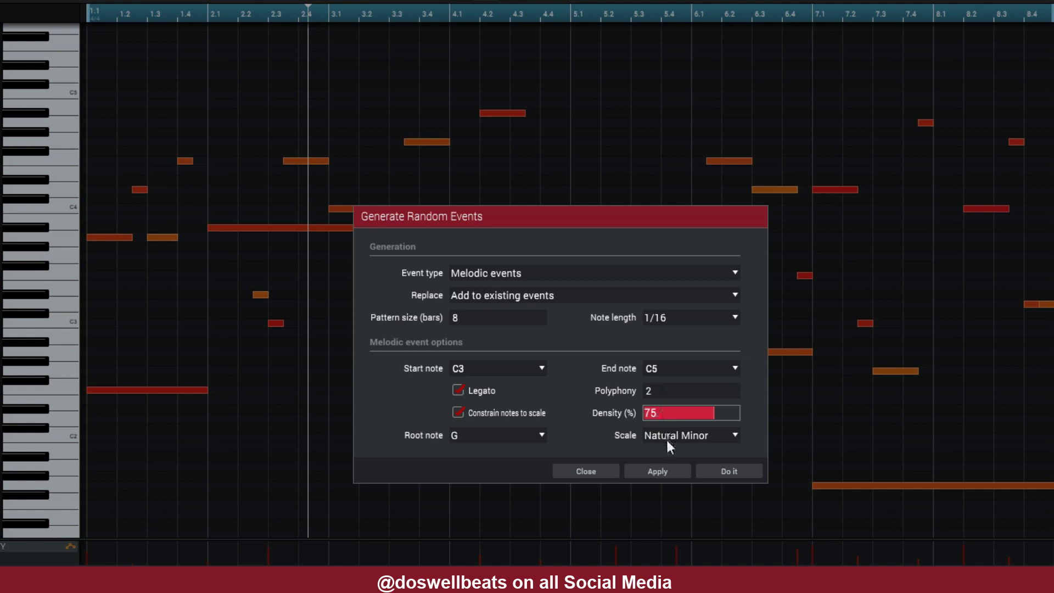
{"action": "left_click", "coordinate": [667, 468]}
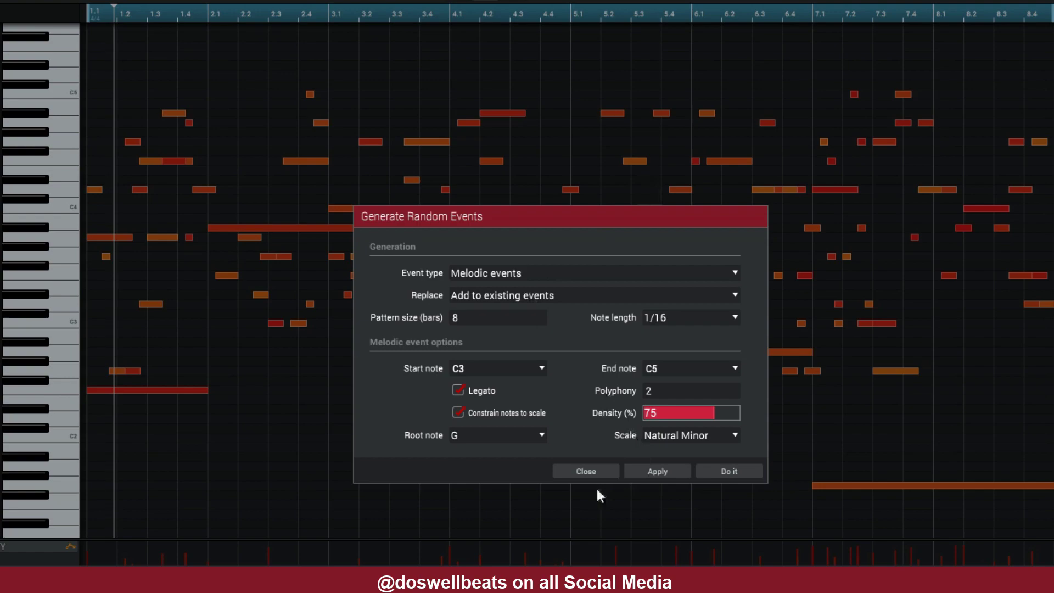
Close the random generator, select the BPM field, then play, stop and replay the layered melody.
{"action": "left_click", "coordinate": [561, 470]}
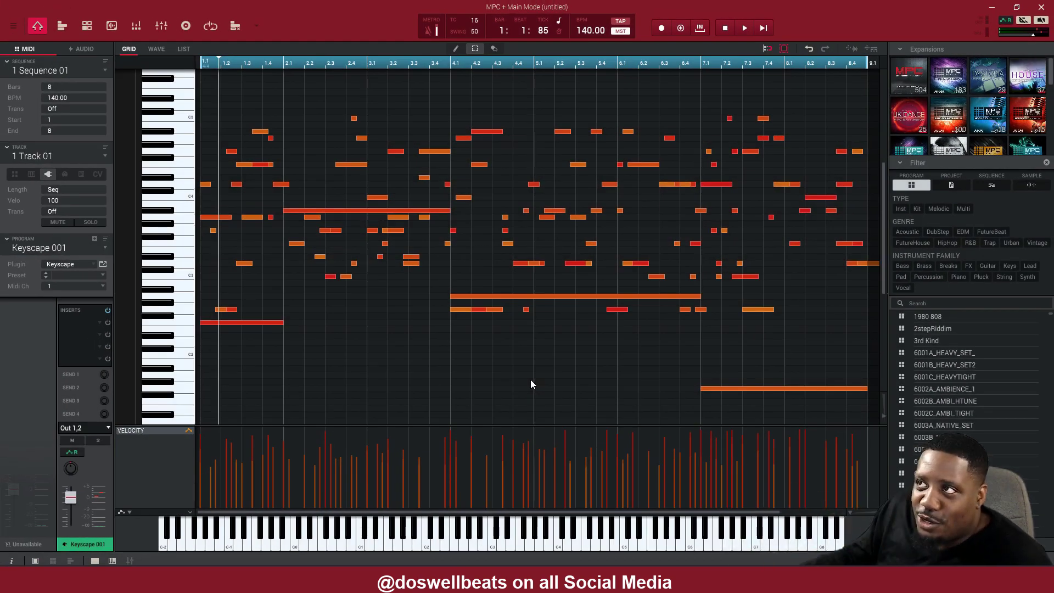
{"action": "left_click", "coordinate": [592, 30]}
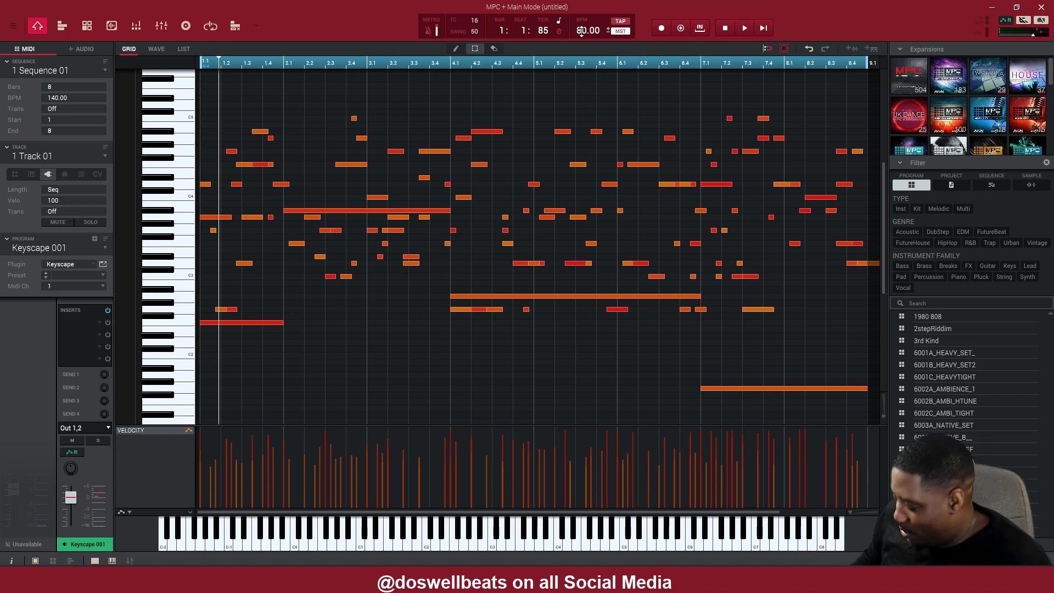
{"action": "key", "text": "space"}
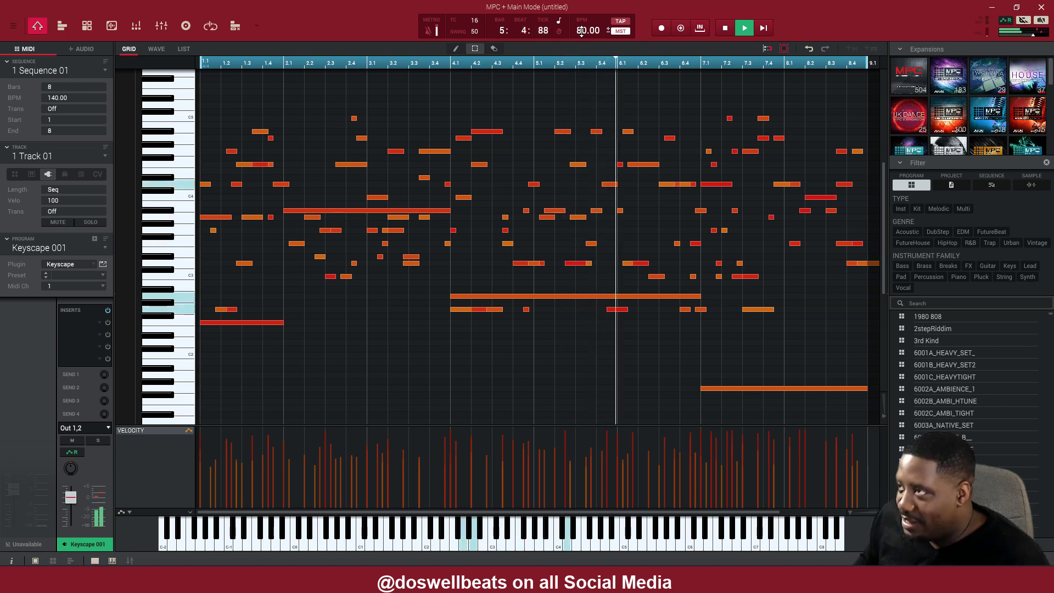
{"action": "key", "text": "space"}
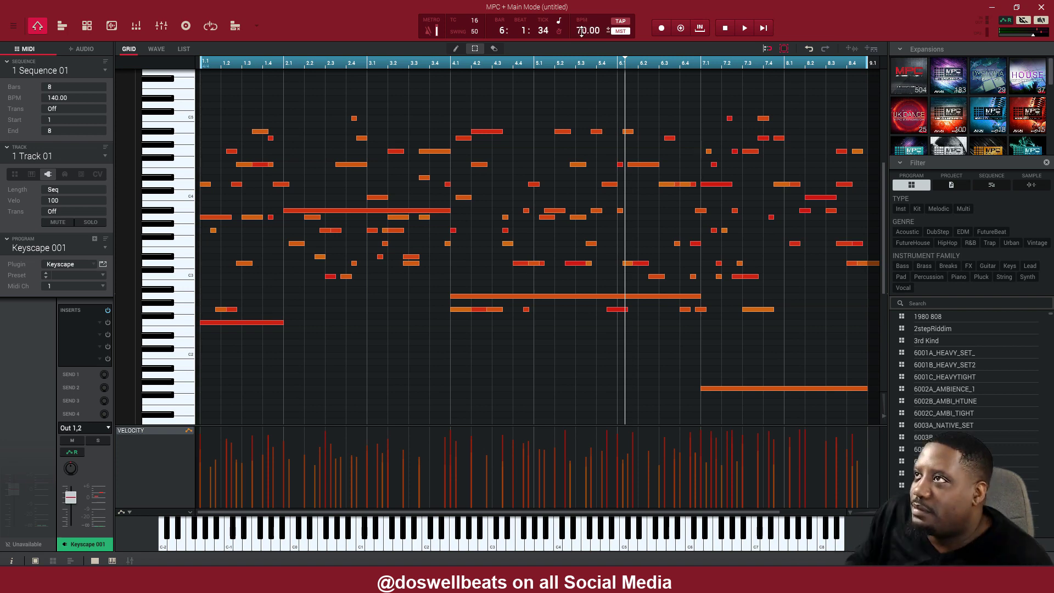
{"action": "key", "text": "space"}
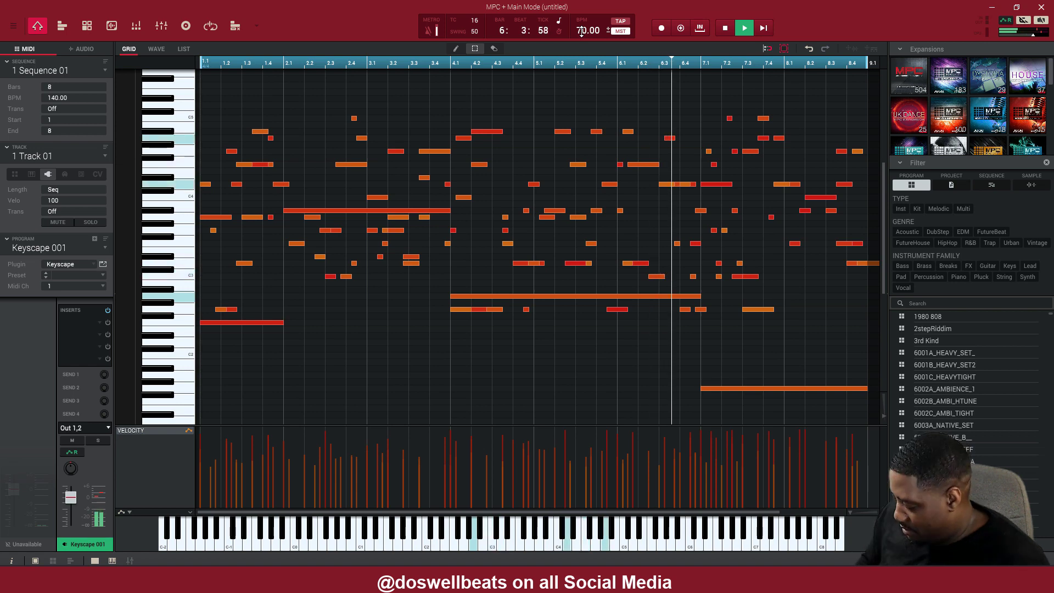
Stop playback, then play the layered melody through at 80 BPM and stop it.
{"action": "key", "text": "space"}
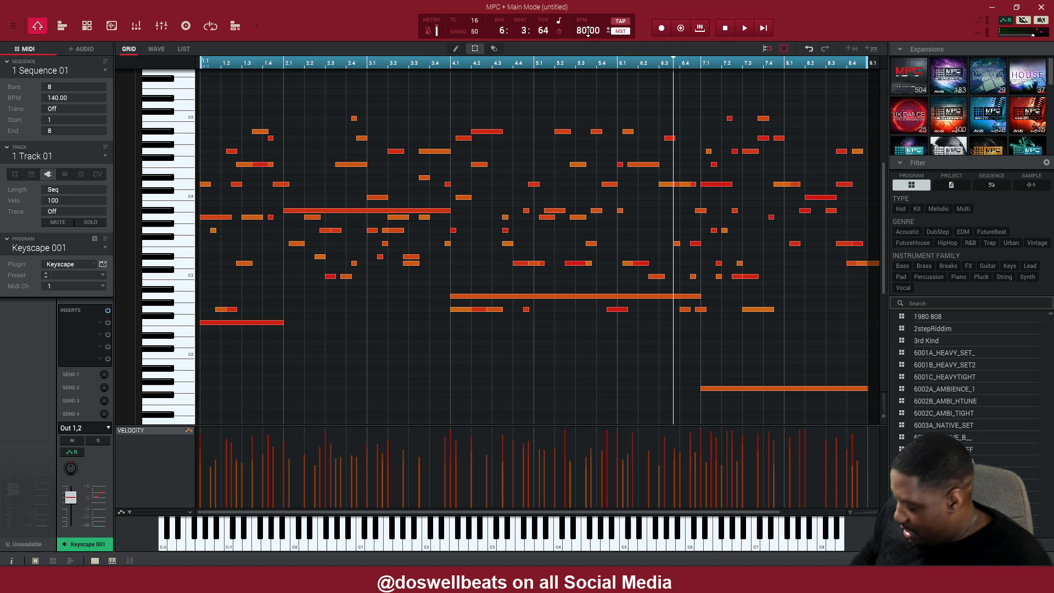
{"action": "key", "text": "space"}
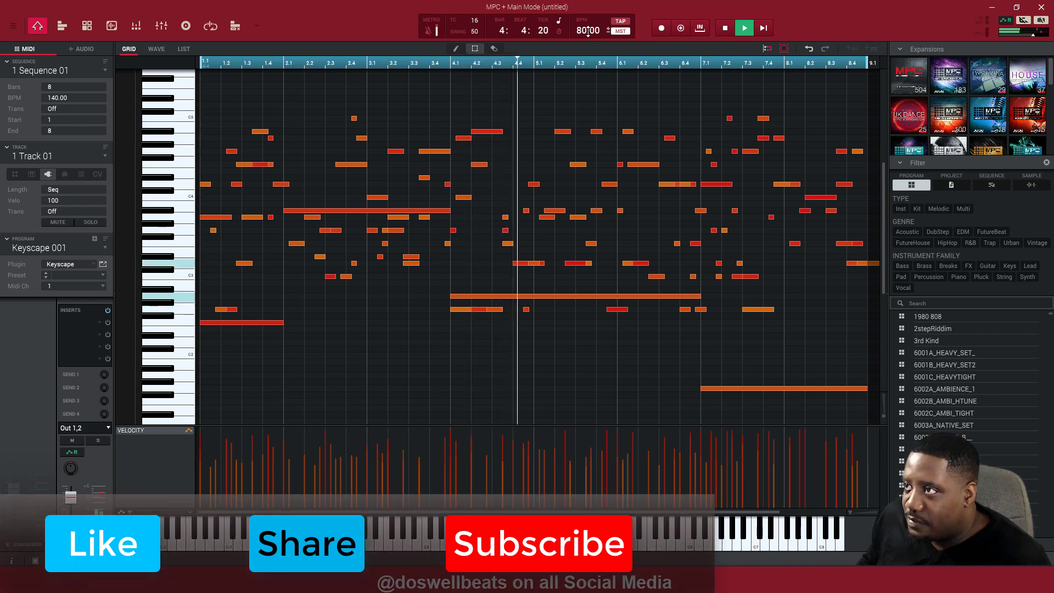
{"action": "key", "text": "space"}
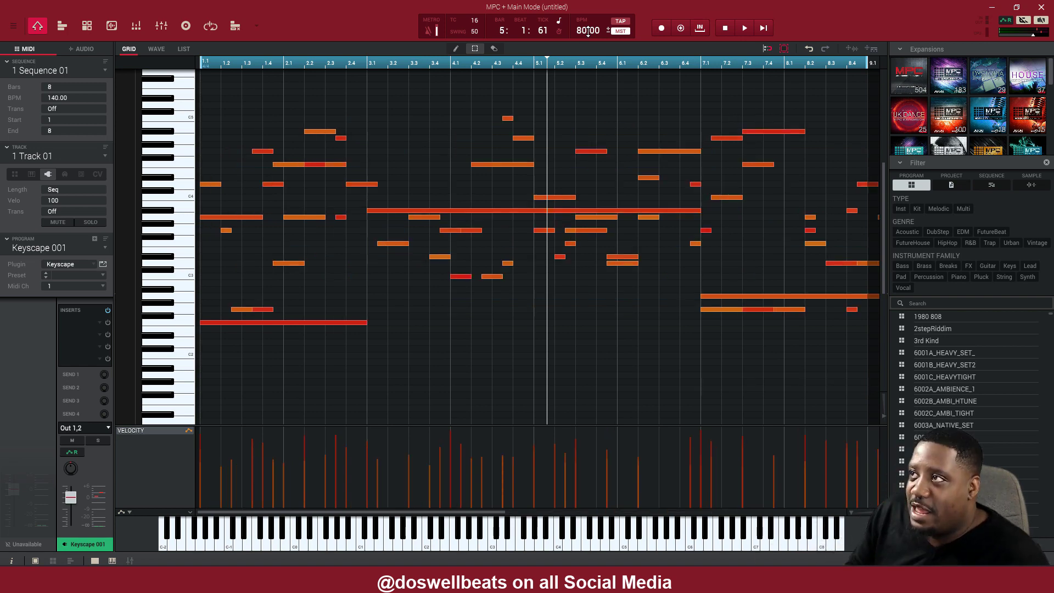
Play and stop the half-speed pattern, then play it again at 100 BPM.
{"action": "key", "text": "space"}
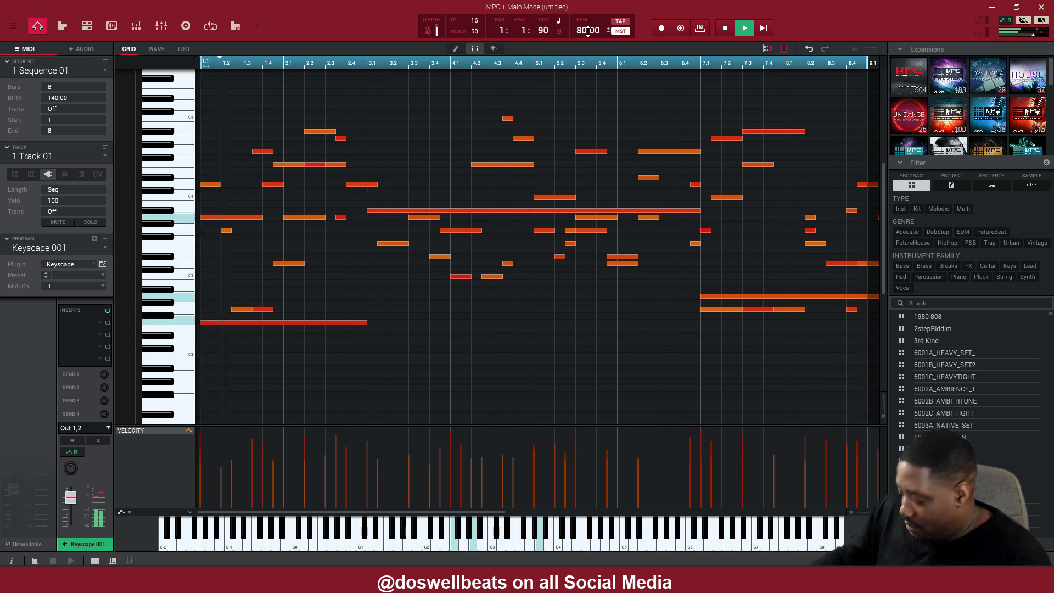
{"action": "key", "text": "space"}
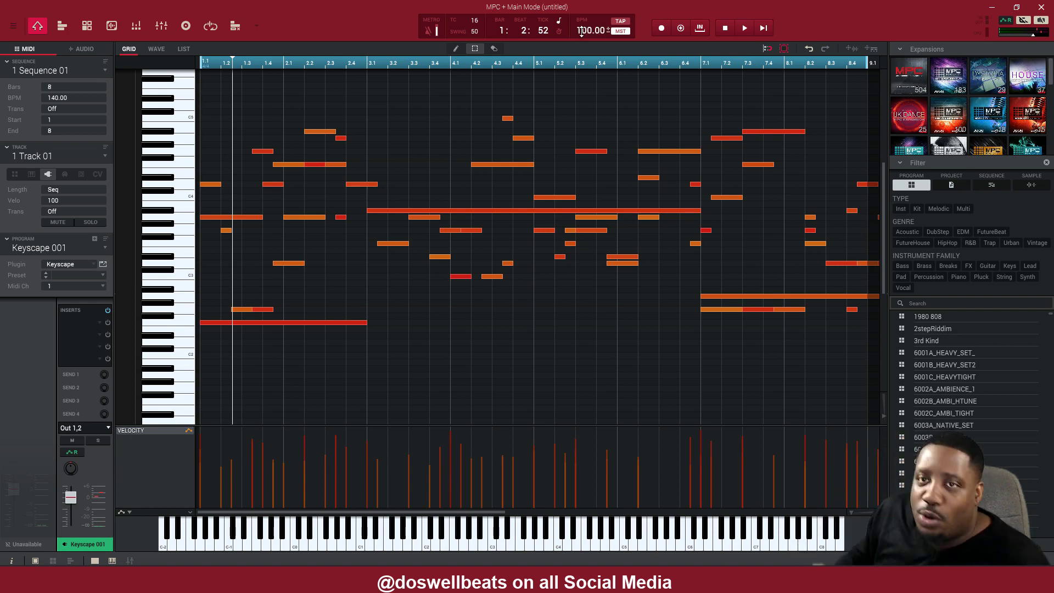
{"action": "key", "text": "space"}
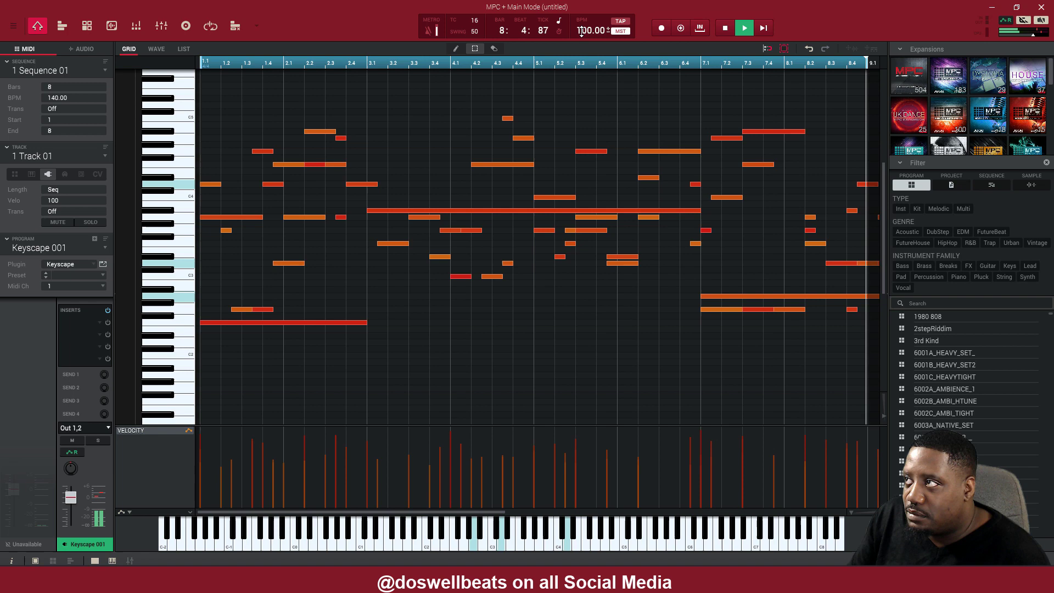
Halt playback of the sparser 100 BPM melody with the spacebar.
{"action": "key", "text": "space"}
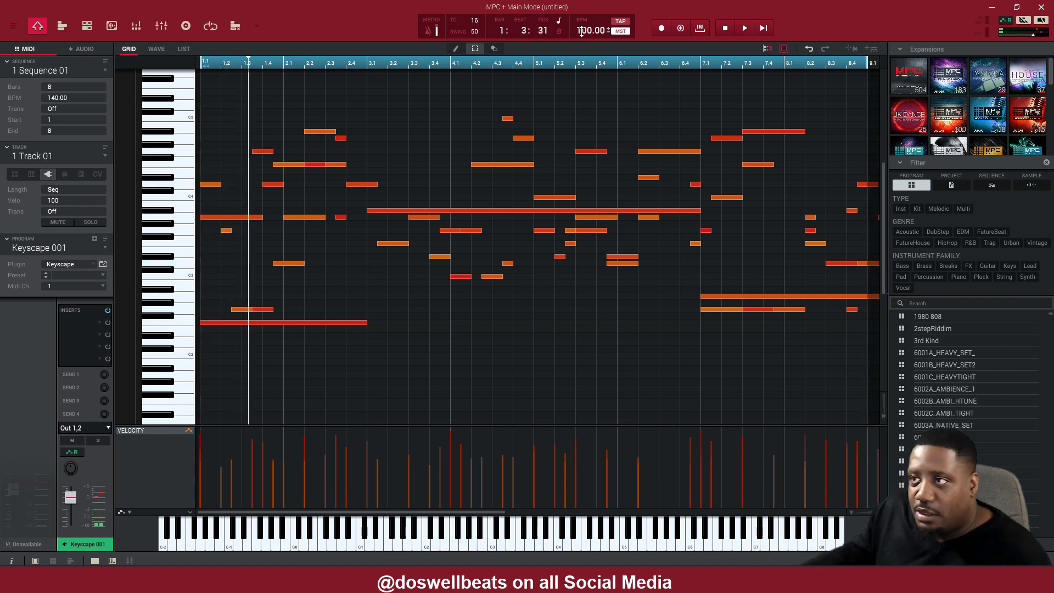